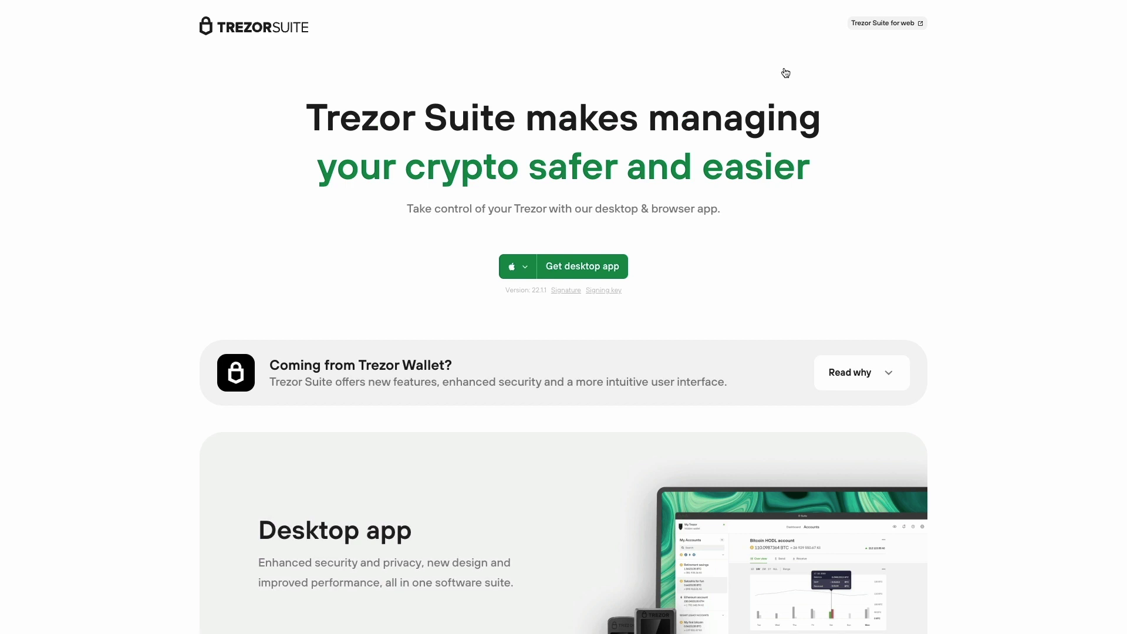
Download the Trezor Suite desktop app installer for Mac from the trezor.io page
scroll(741, 176, "down", 2)
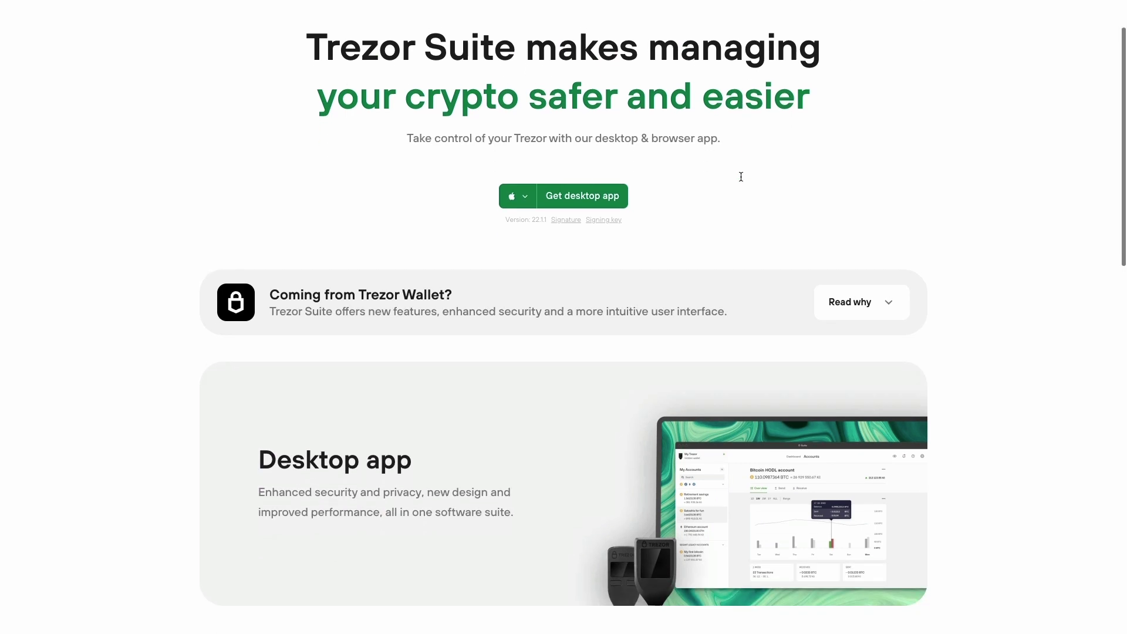
scroll(741, 176, "down", 1)
scroll(741, 177, "down", 6)
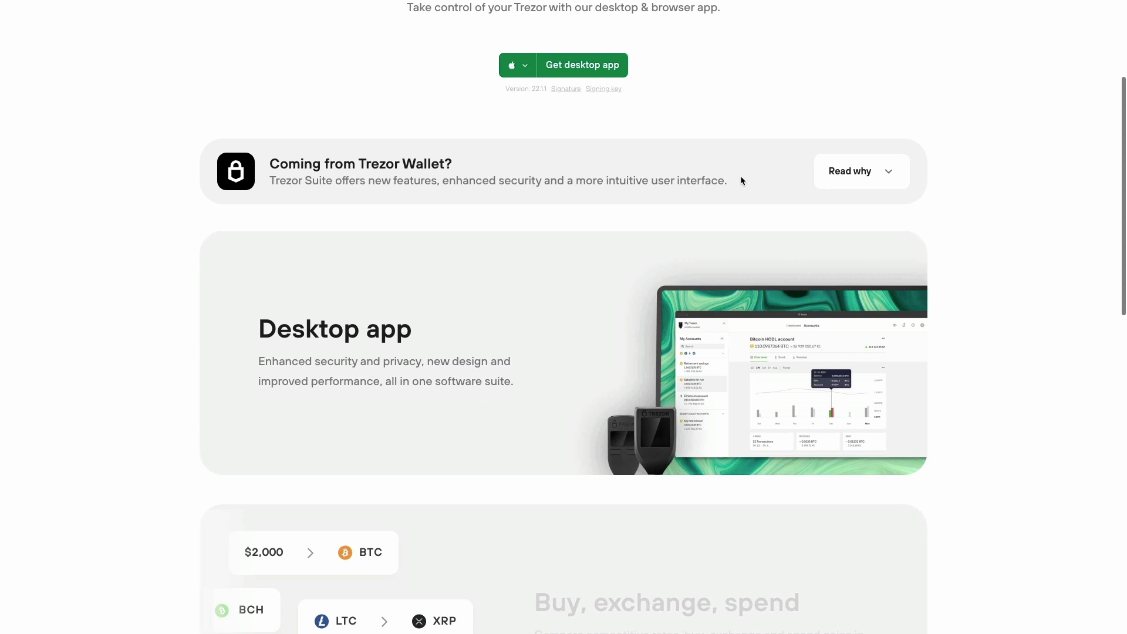
scroll(743, 181, "down", 8)
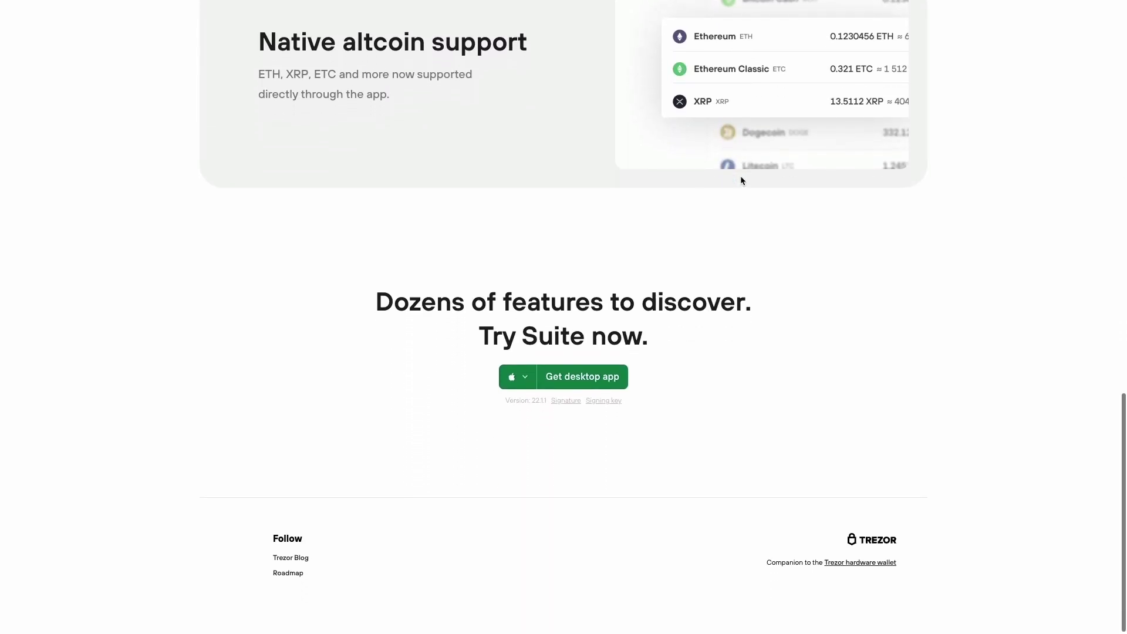
scroll(742, 175, "up", 20)
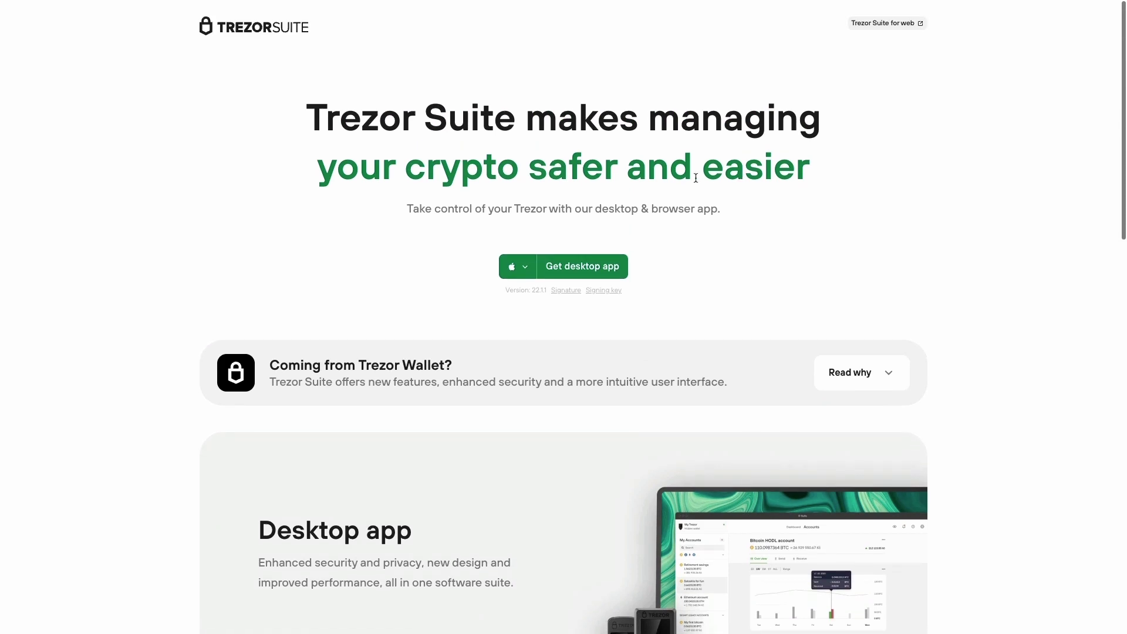
left_click(584, 271)
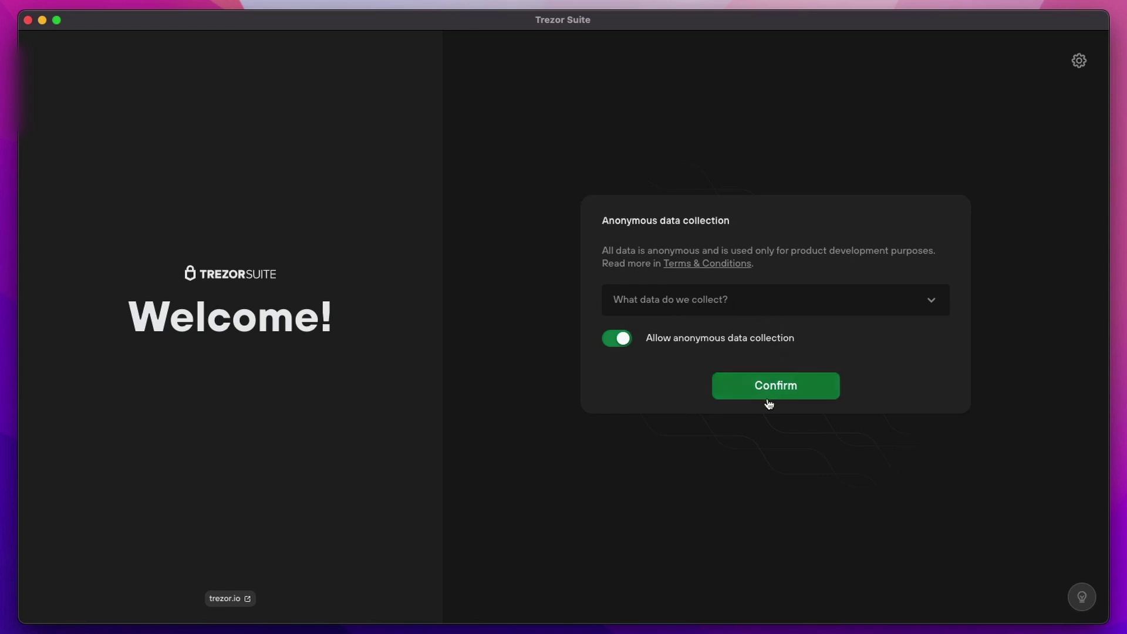
Check what data is collected, confirm anonymous data collection and pass the security check
left_click(797, 308)
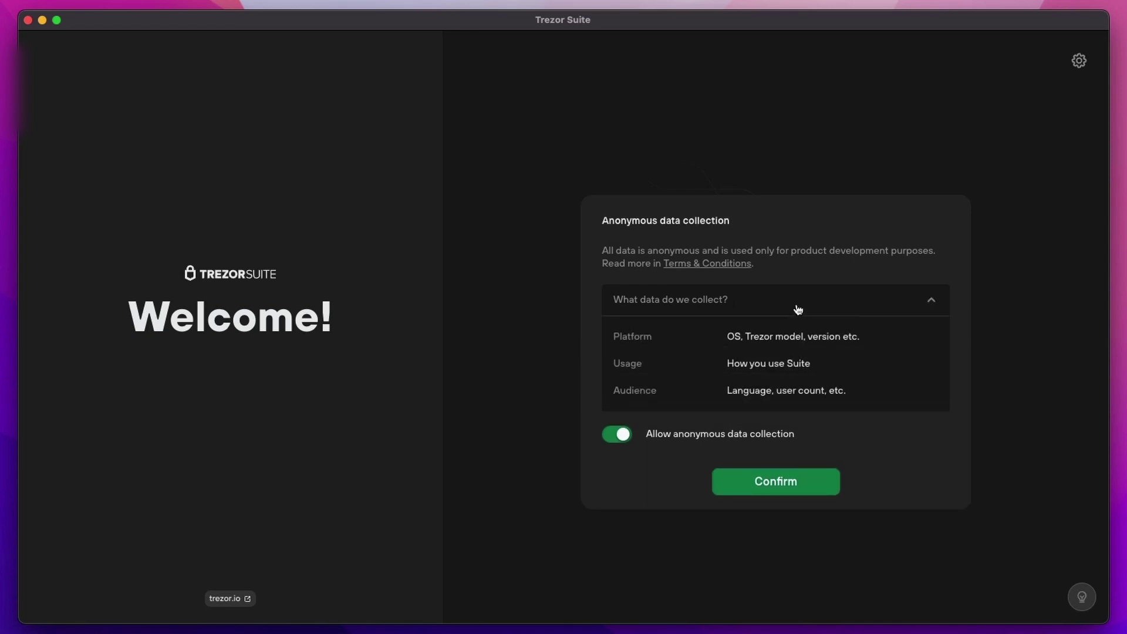
left_click(798, 309)
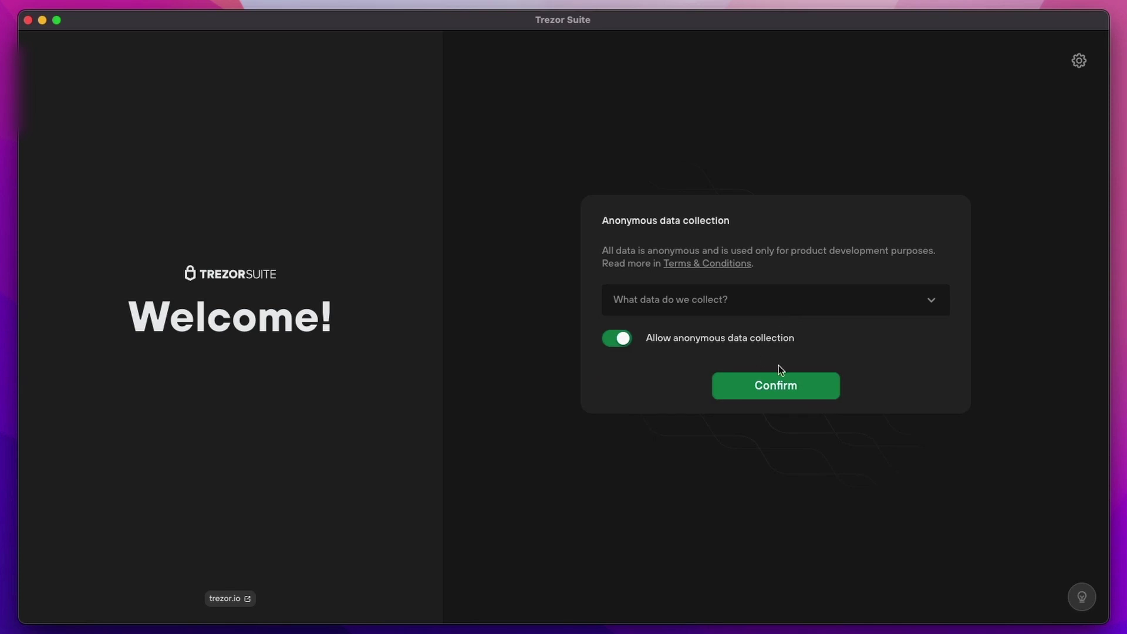
left_click(782, 387)
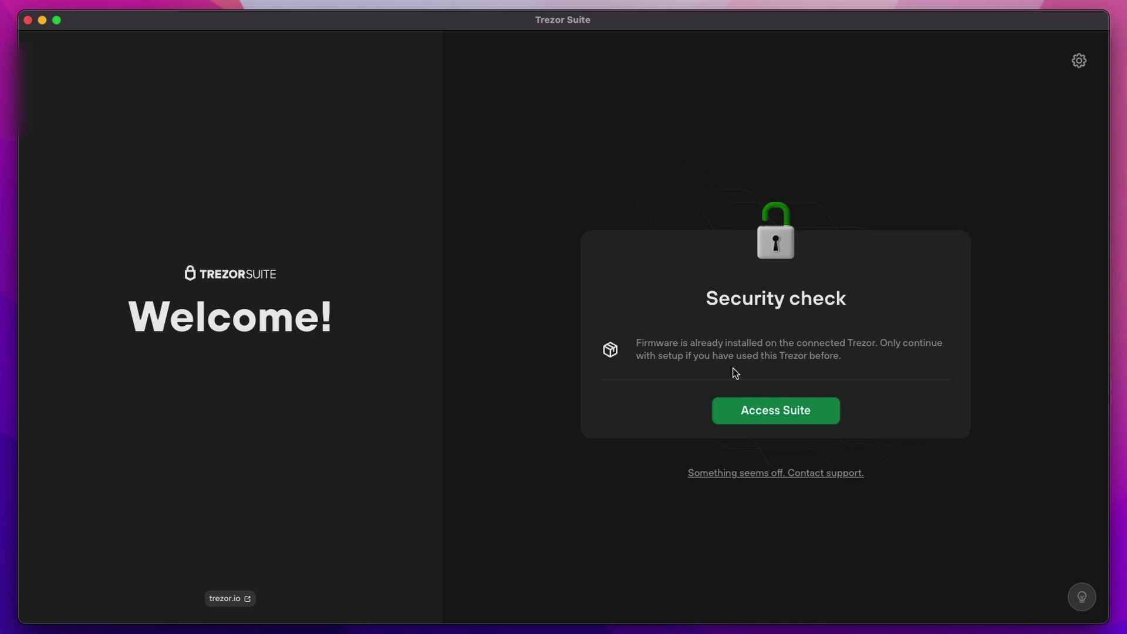
left_click(775, 410)
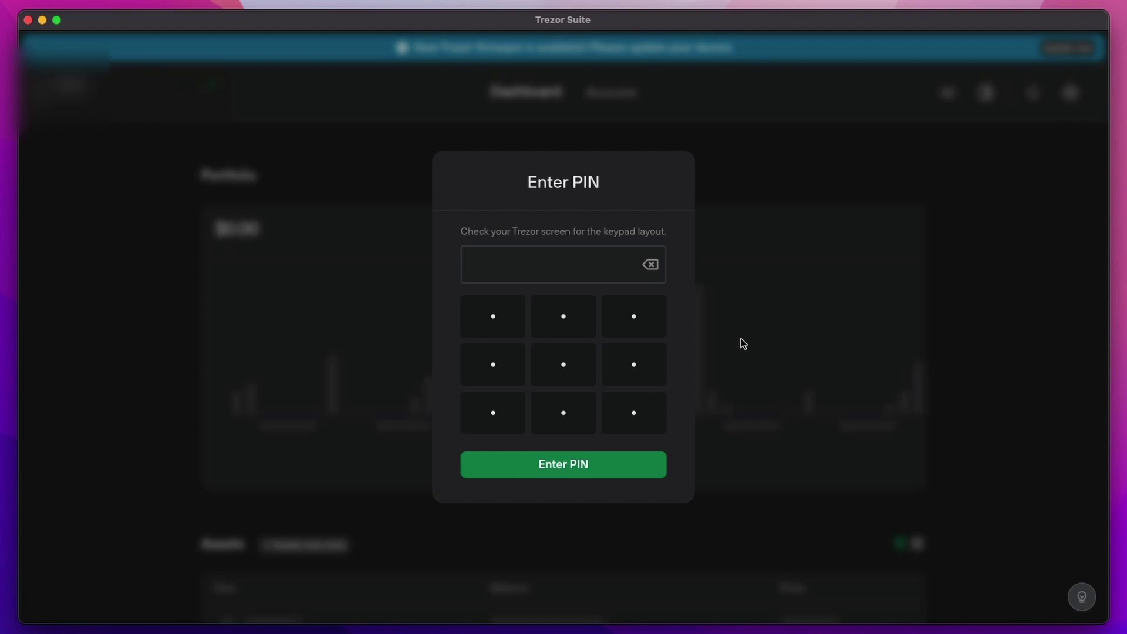
Unlock the wallet with the PIN and maximise the window to view the $46.37 portfolio
left_click(557, 470)
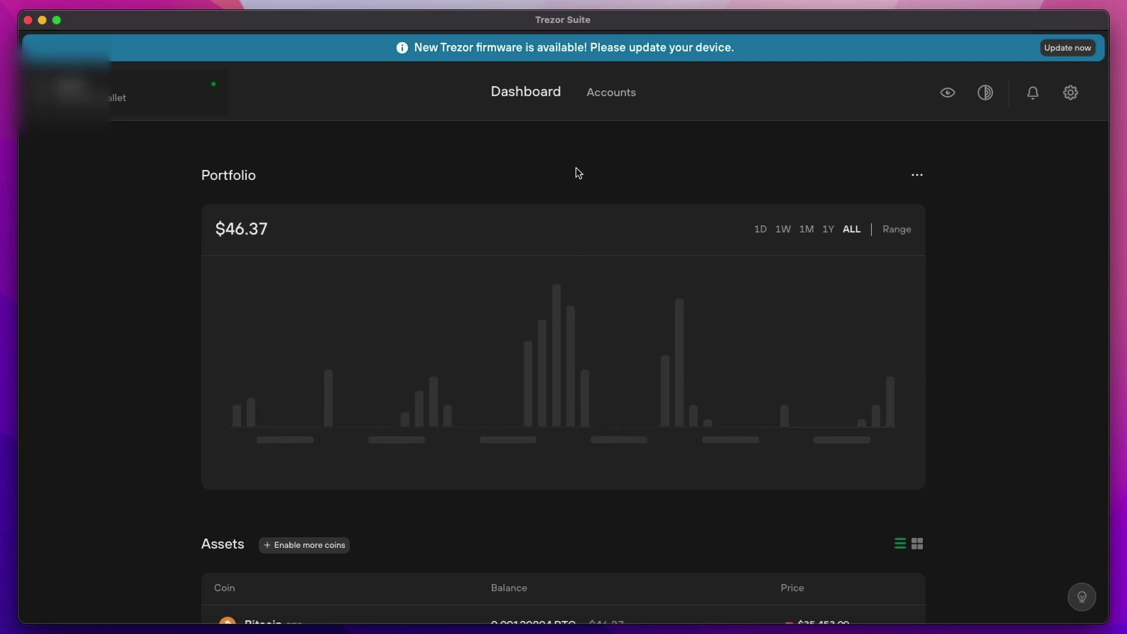
double_click(556, 22)
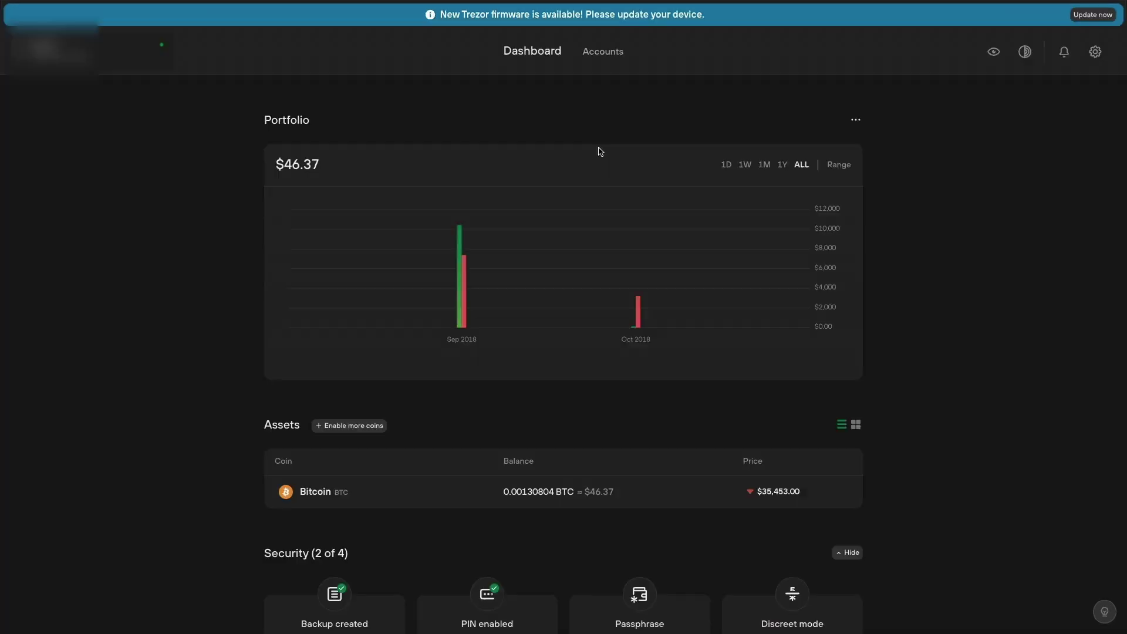
scroll(613, 149, "down", 1)
scroll(614, 149, "up", 1)
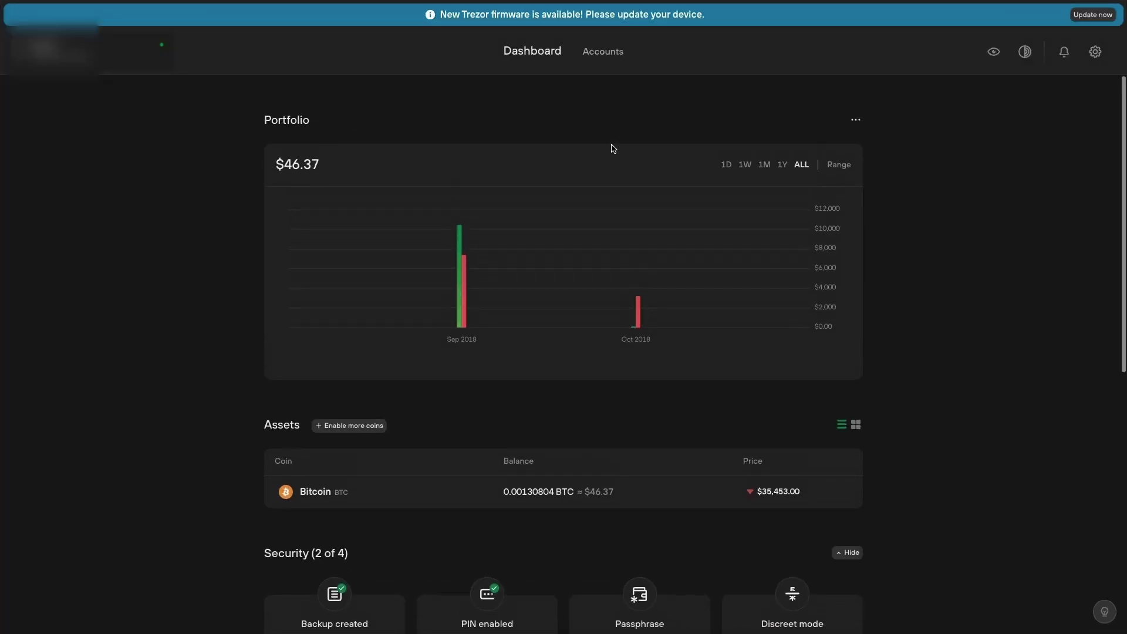
scroll(613, 148, "down", 5)
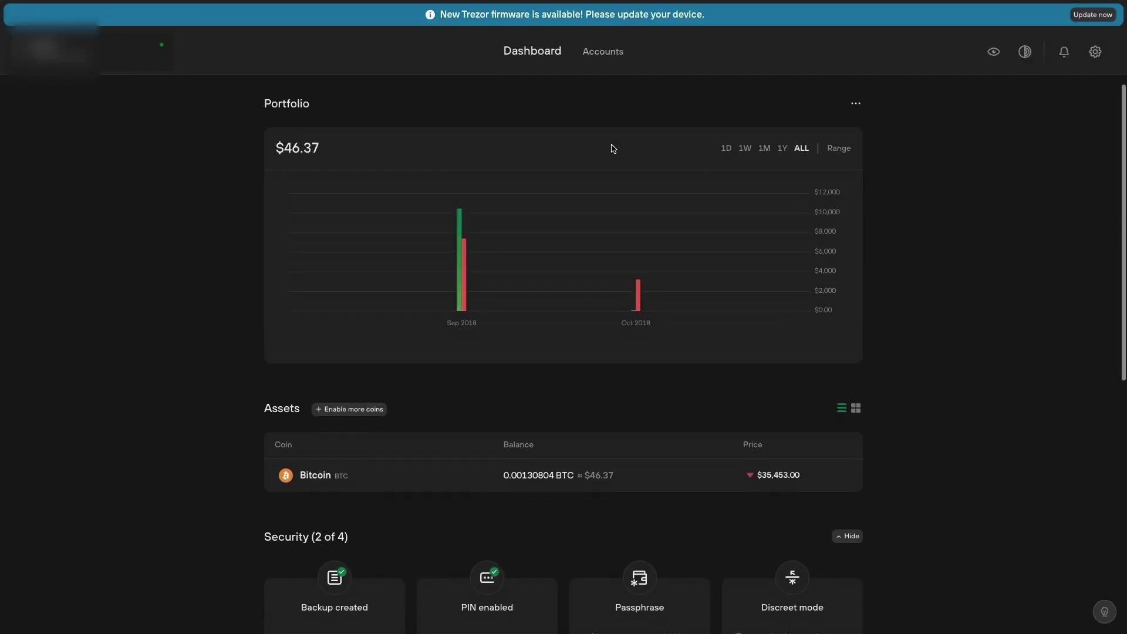
scroll(614, 148, "down", 3)
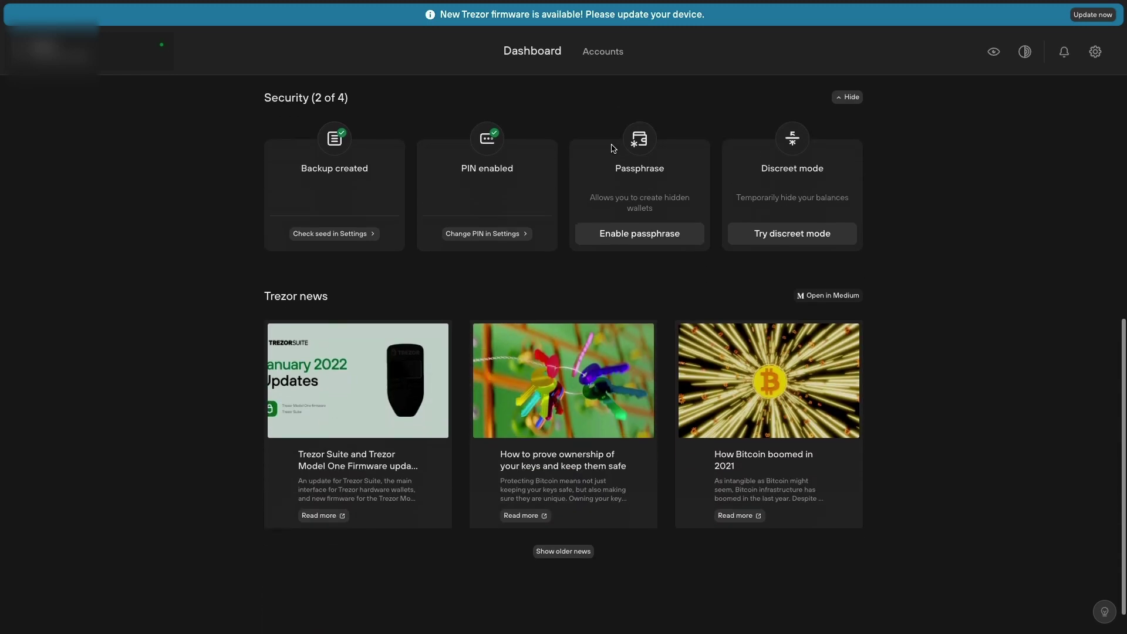
scroll(614, 148, "up", 8)
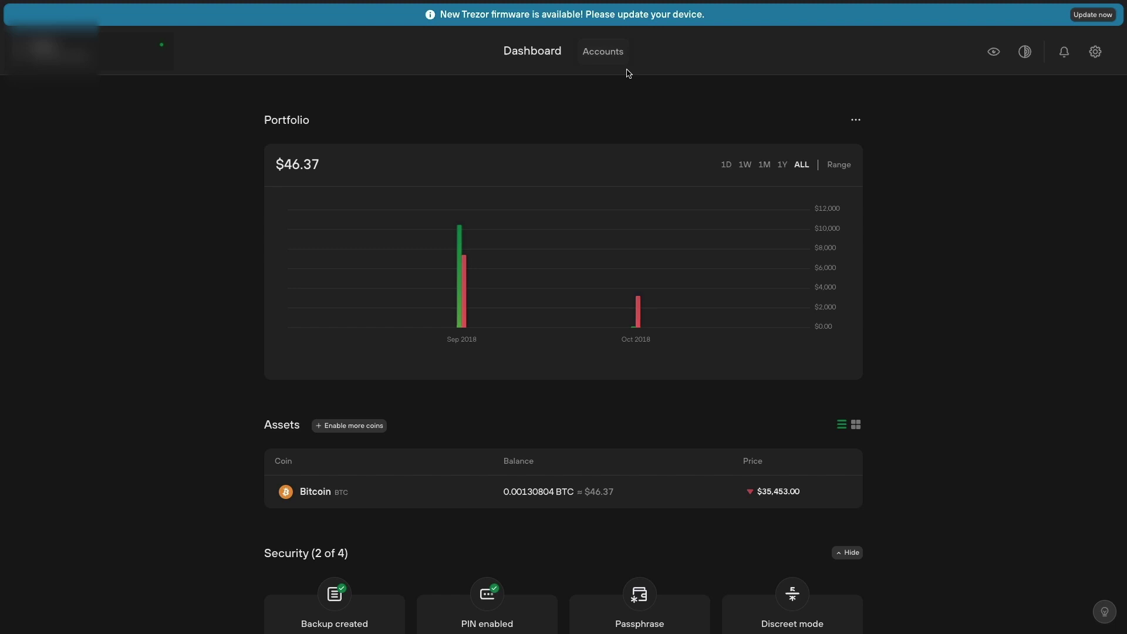
Start the firmware update from 1.9.3 to 1.10.5, confirming the recovery seed is at hand
left_click(1094, 14)
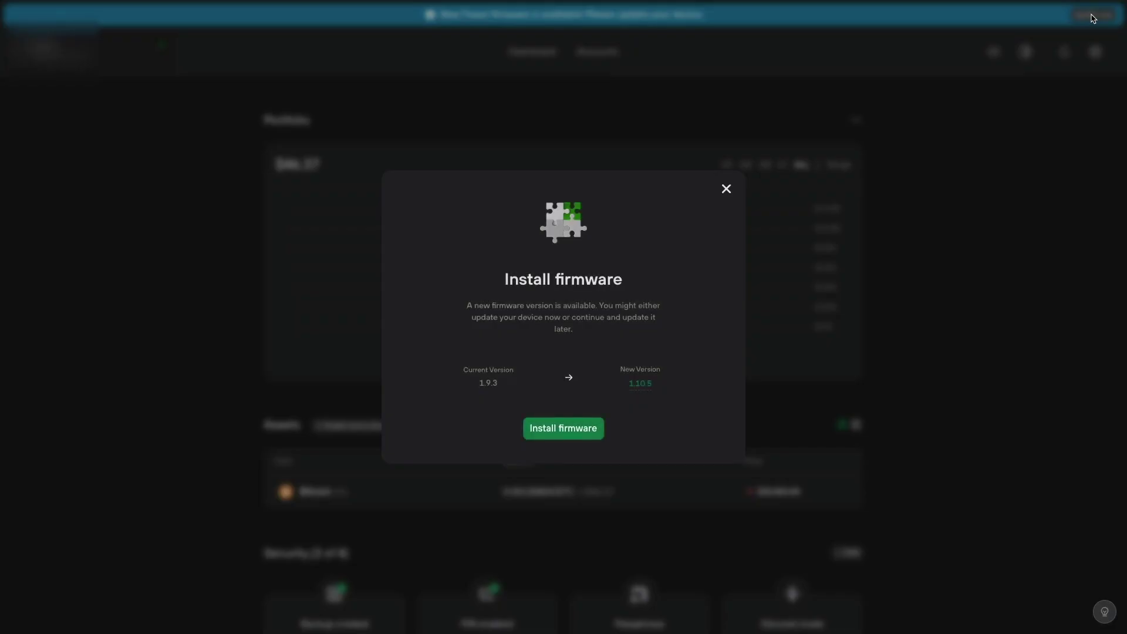
left_click(562, 430)
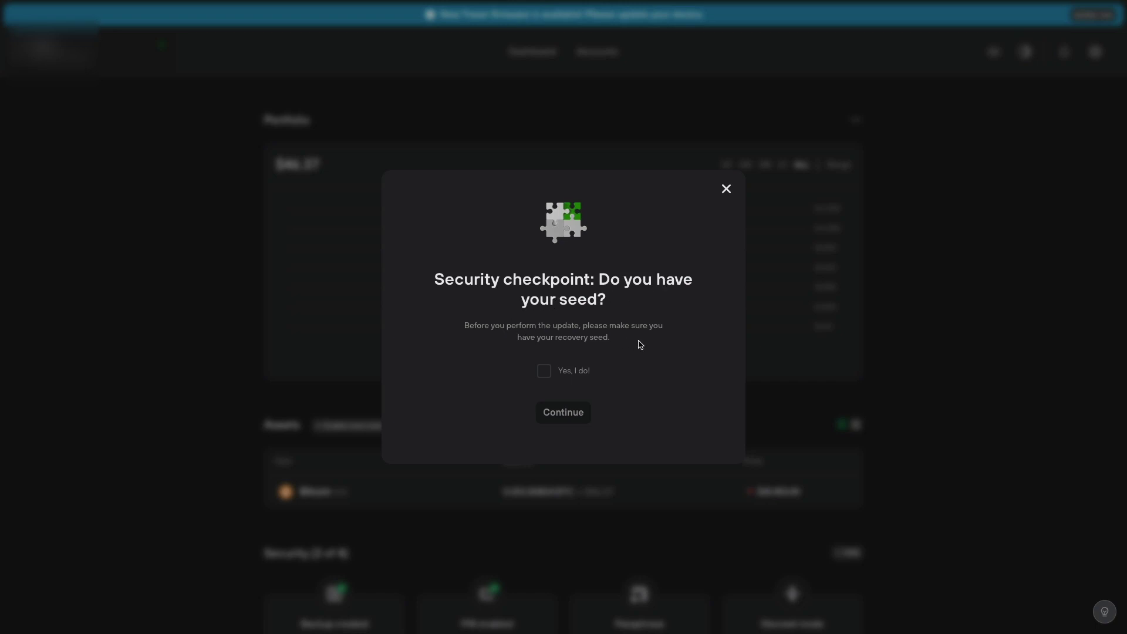
left_click(544, 372)
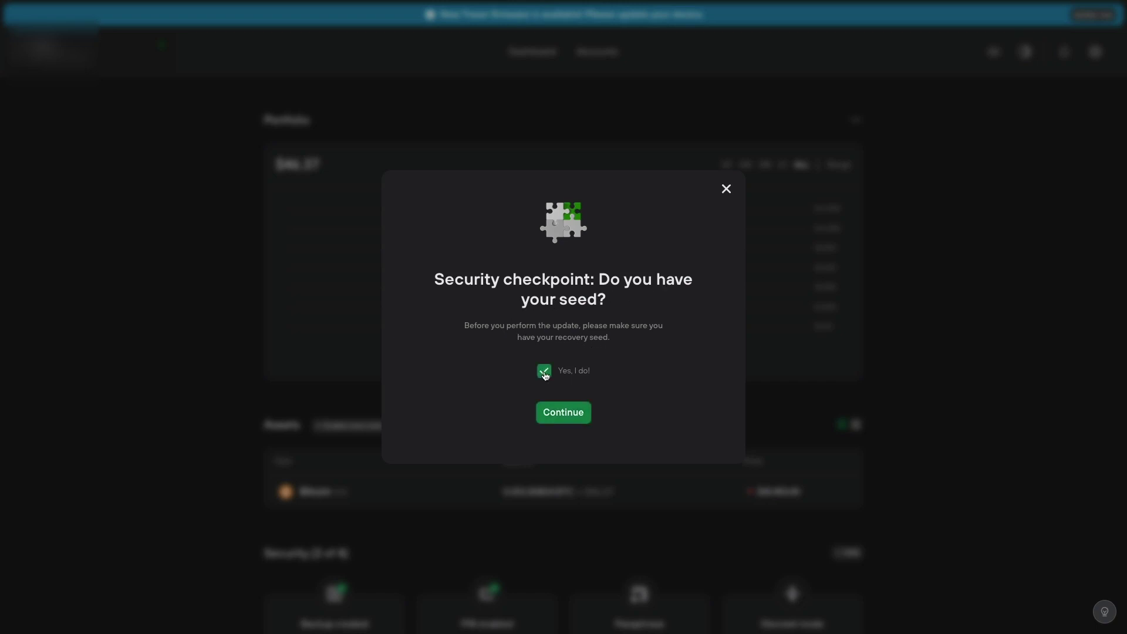
left_click(563, 415)
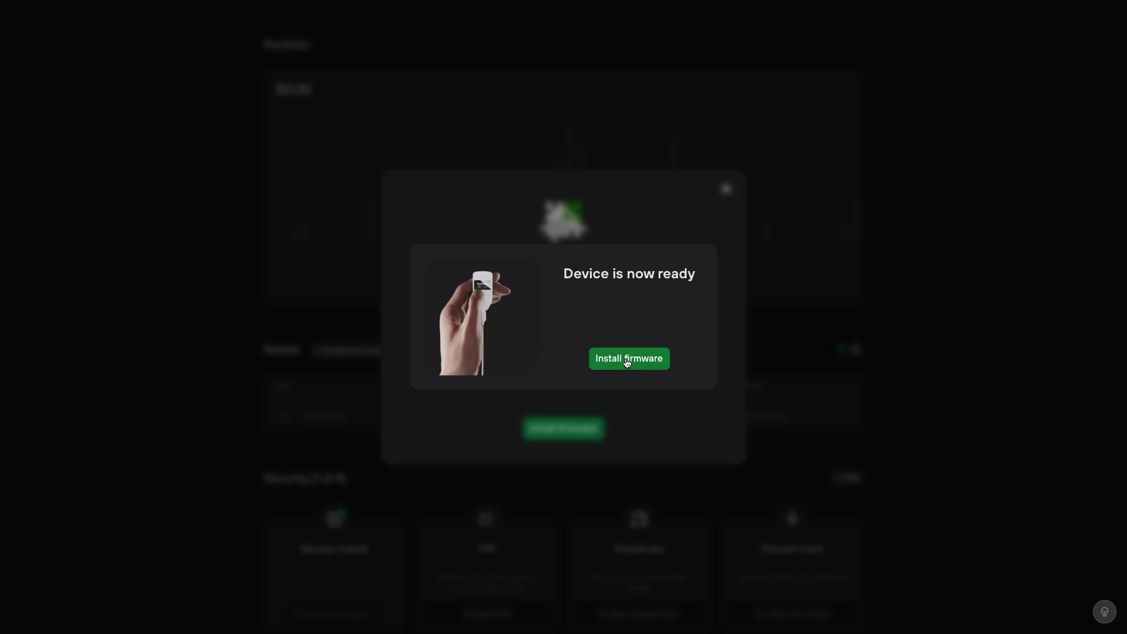
Install firmware 1.10.5 on the Trezor reconnected in bootloader mode
left_click(628, 361)
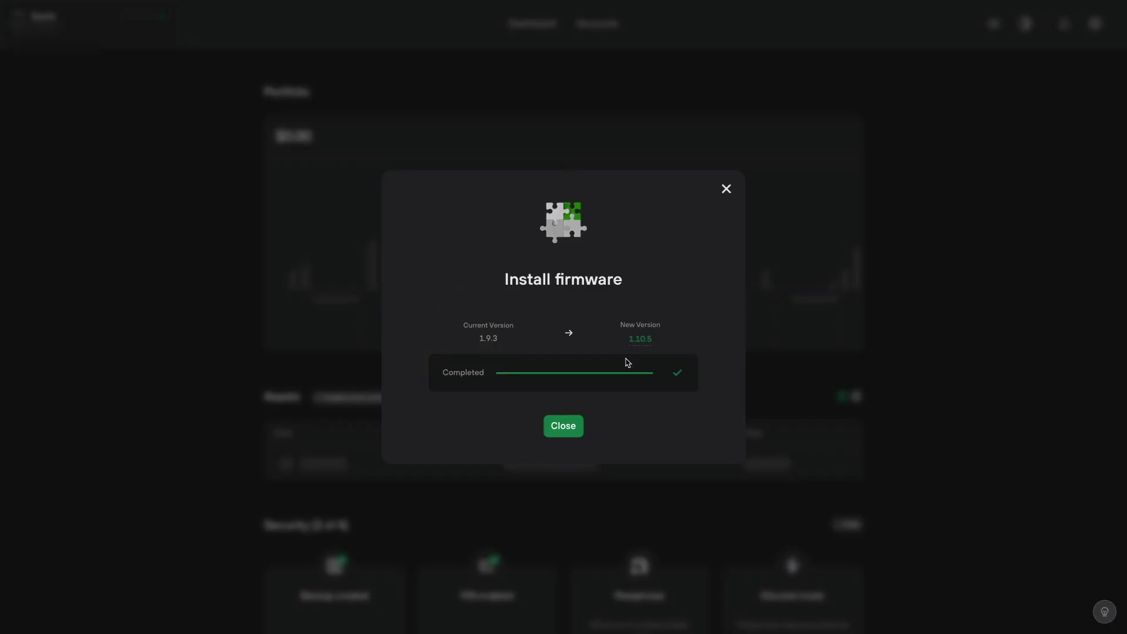
Close the completed update, re-enter the PIN and browse the dashboard's $46.37 Bitcoin balance
left_click(566, 427)
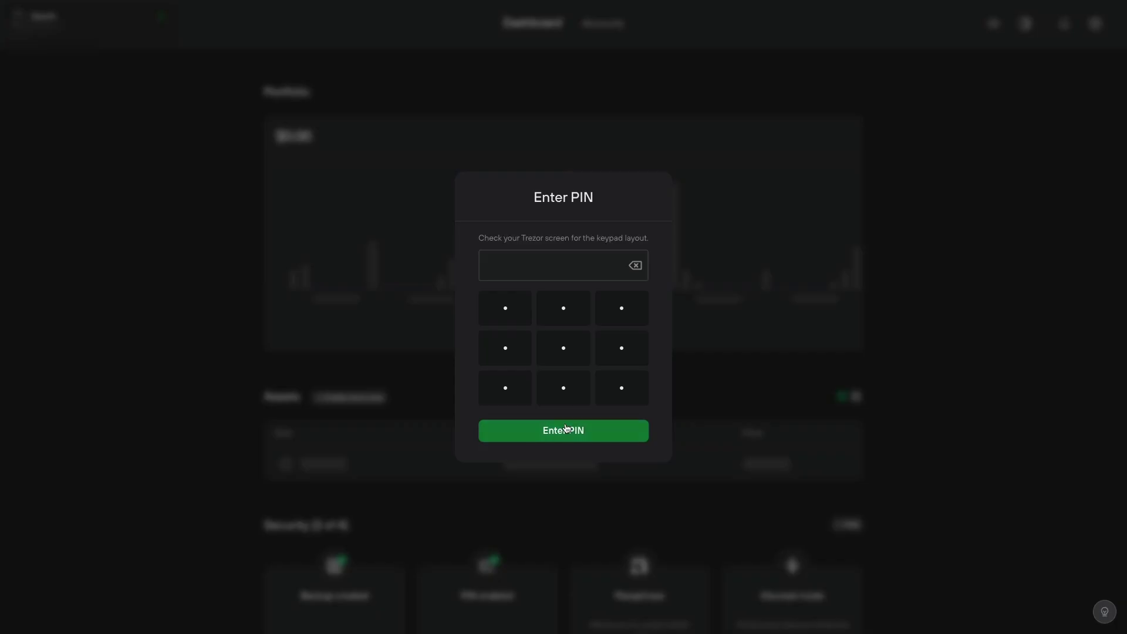
left_click(567, 430)
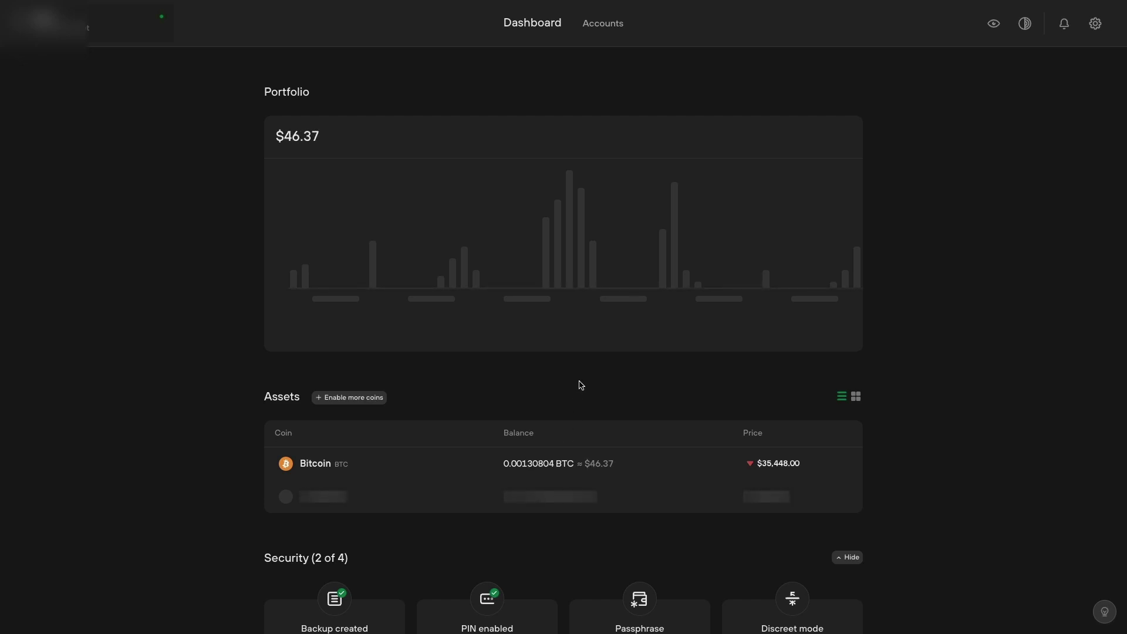
scroll(579, 382, "down", 3)
scroll(581, 385, "down", 3)
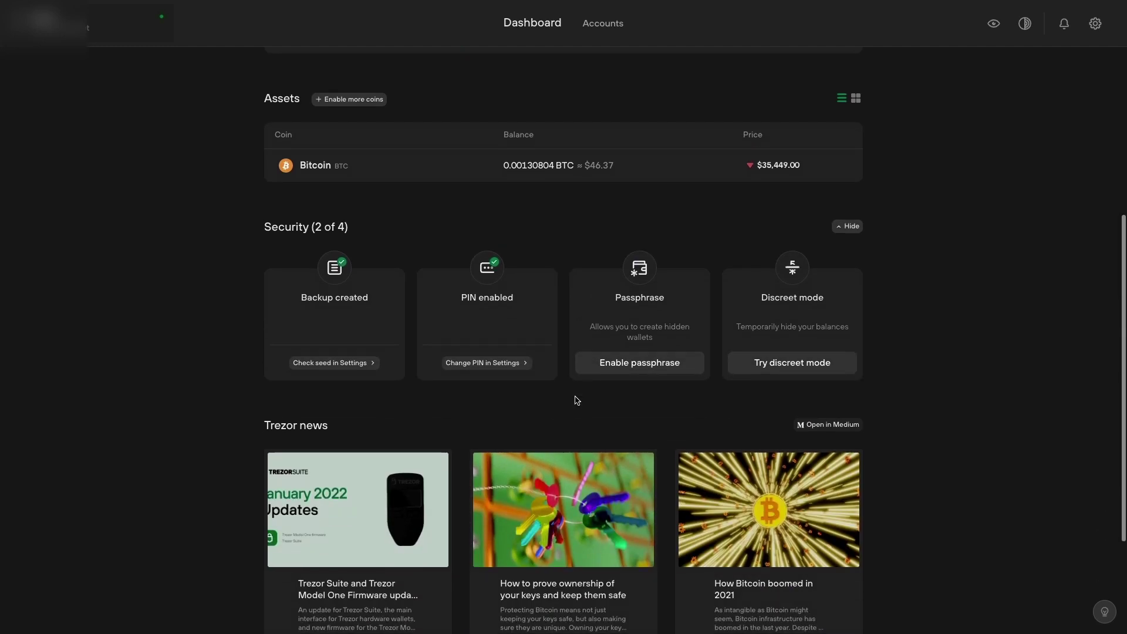
scroll(574, 398, "down", 1)
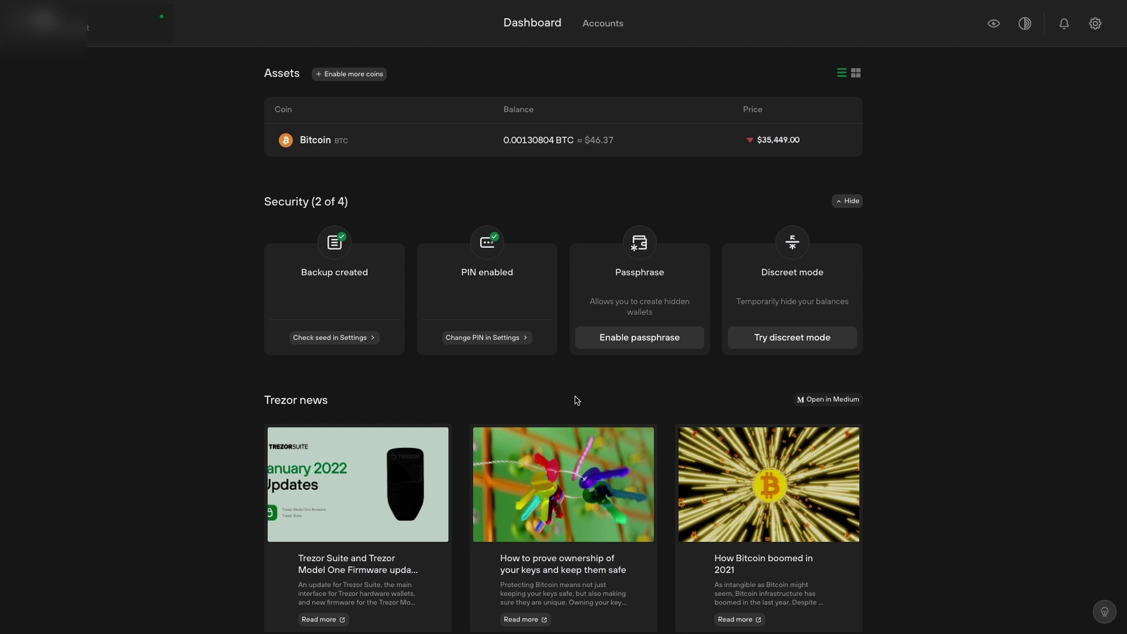
scroll(576, 398, "down", 3)
scroll(576, 401, "up", 10)
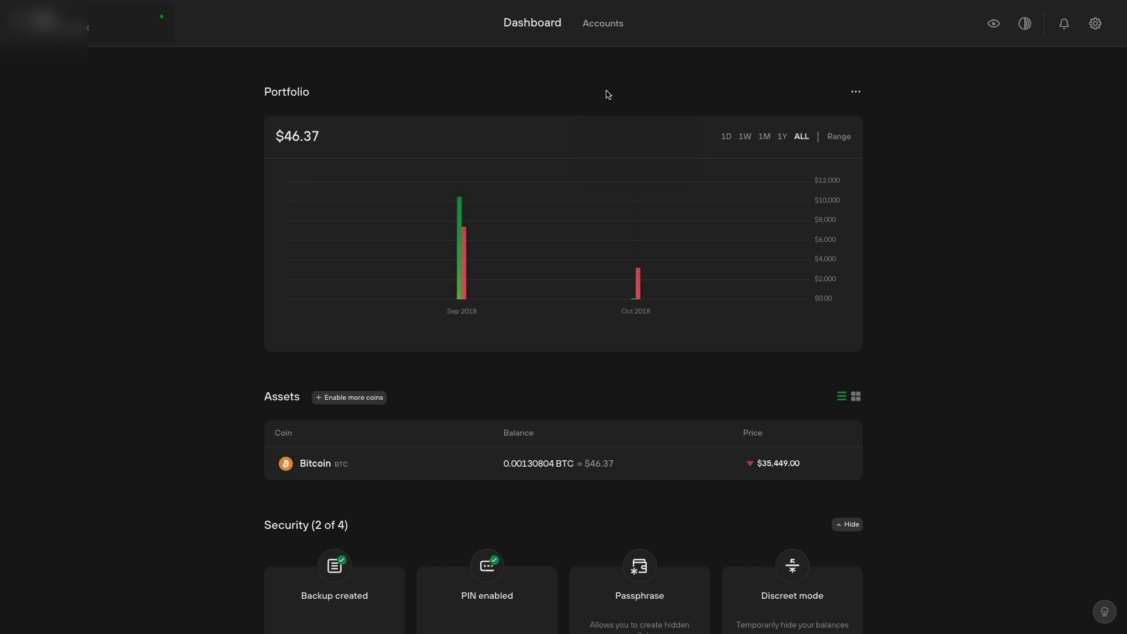
Look through the legacy SegWit Bitcoin #1 account, then go back to the Dashboard
left_click(600, 27)
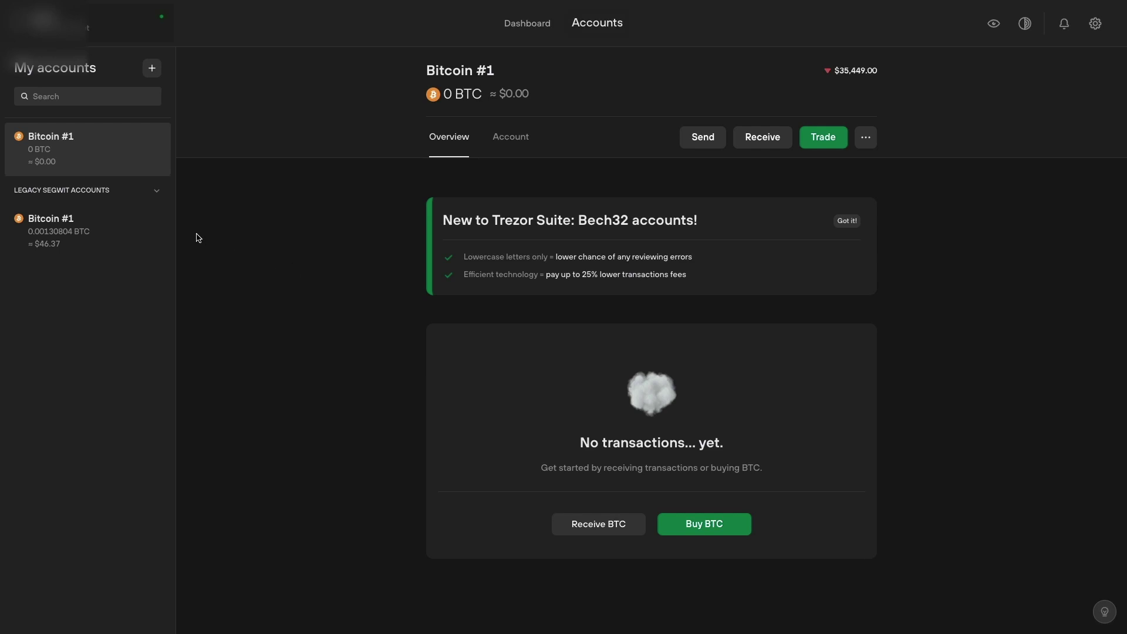
left_click(77, 232)
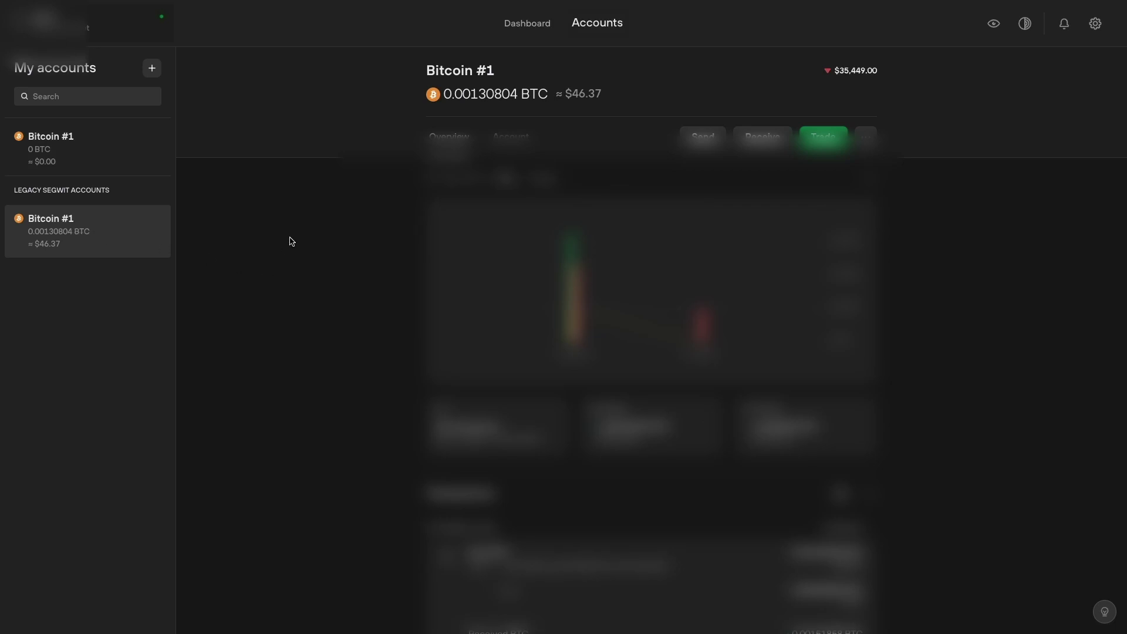
scroll(292, 241, "down", 5)
scroll(292, 242, "up", 5)
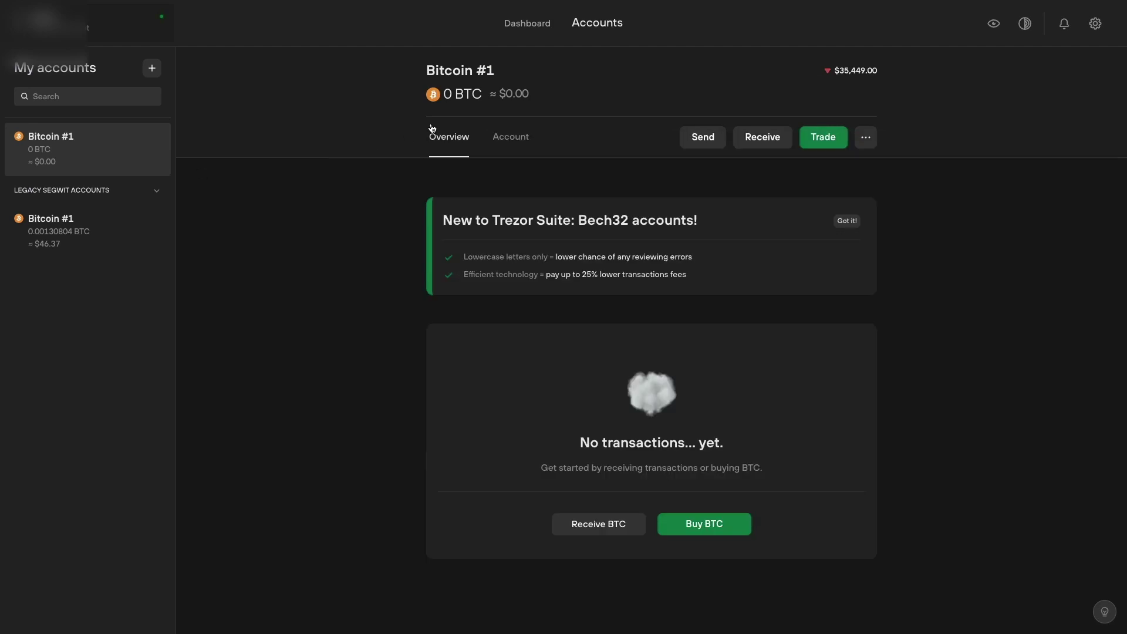
left_click(528, 29)
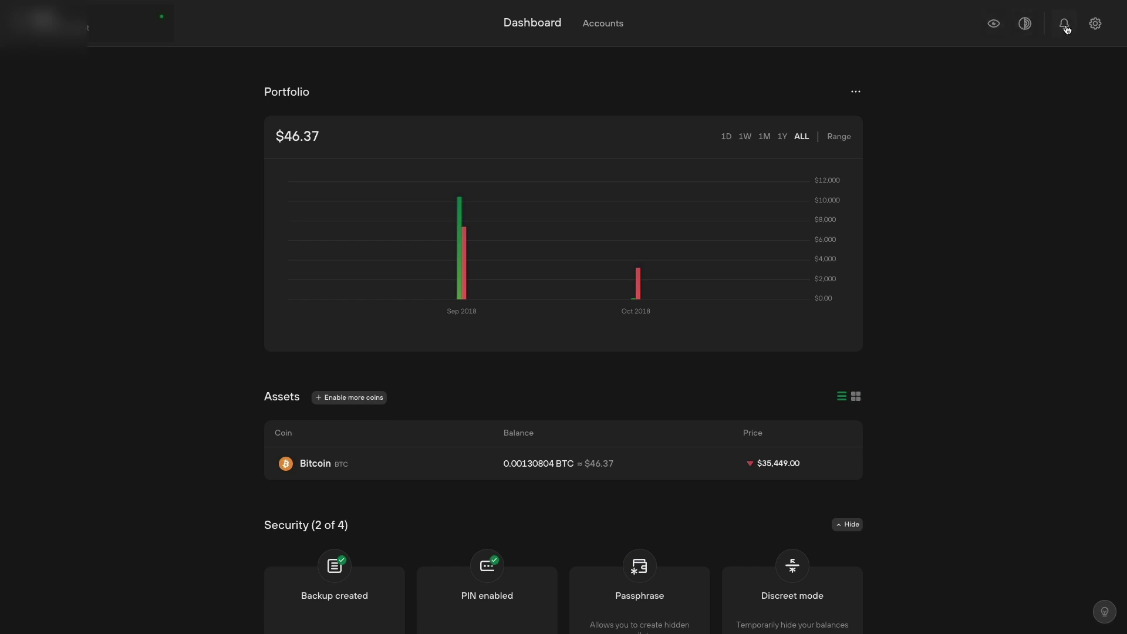
Open Settings on Application and review its language, fiat currency, labeling and Tor options
left_click(1095, 28)
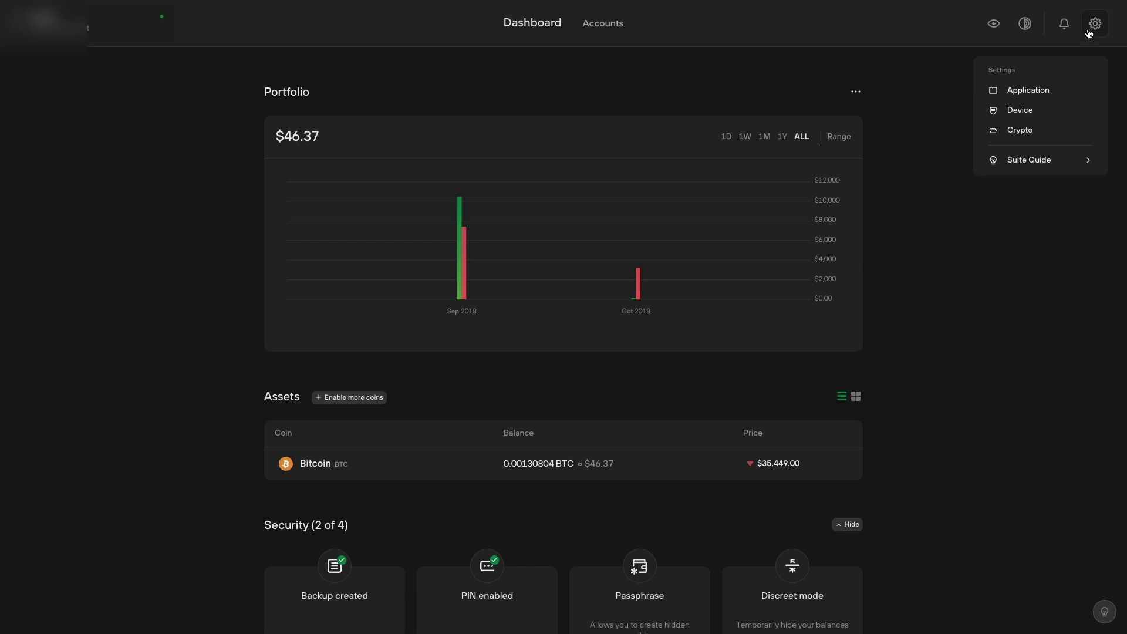
left_click(1027, 91)
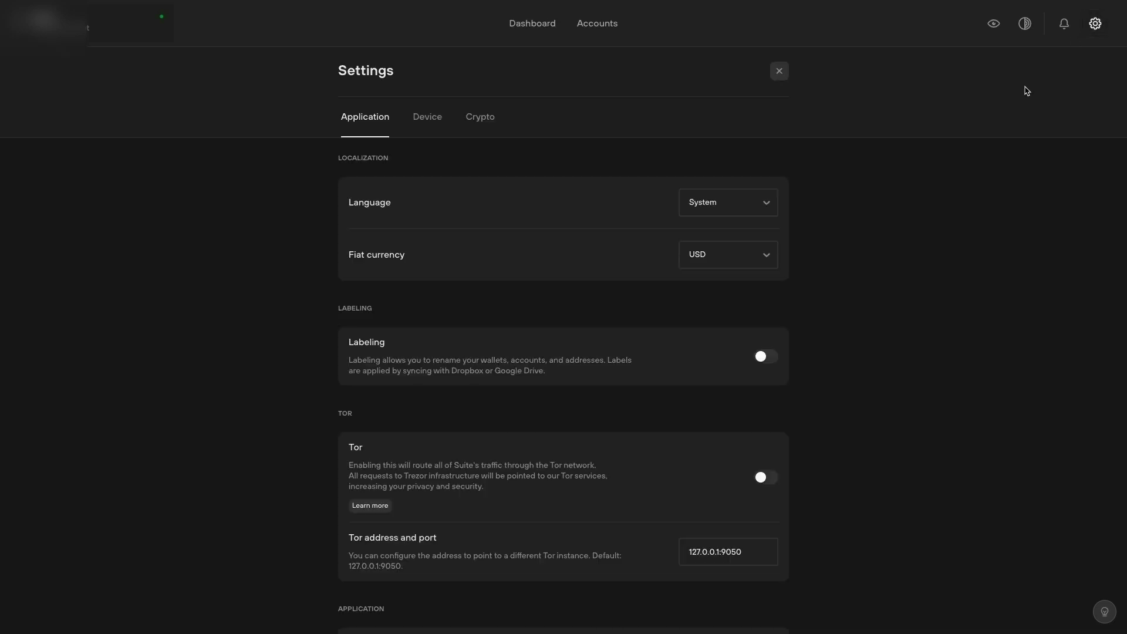
scroll(586, 222, "down", 2)
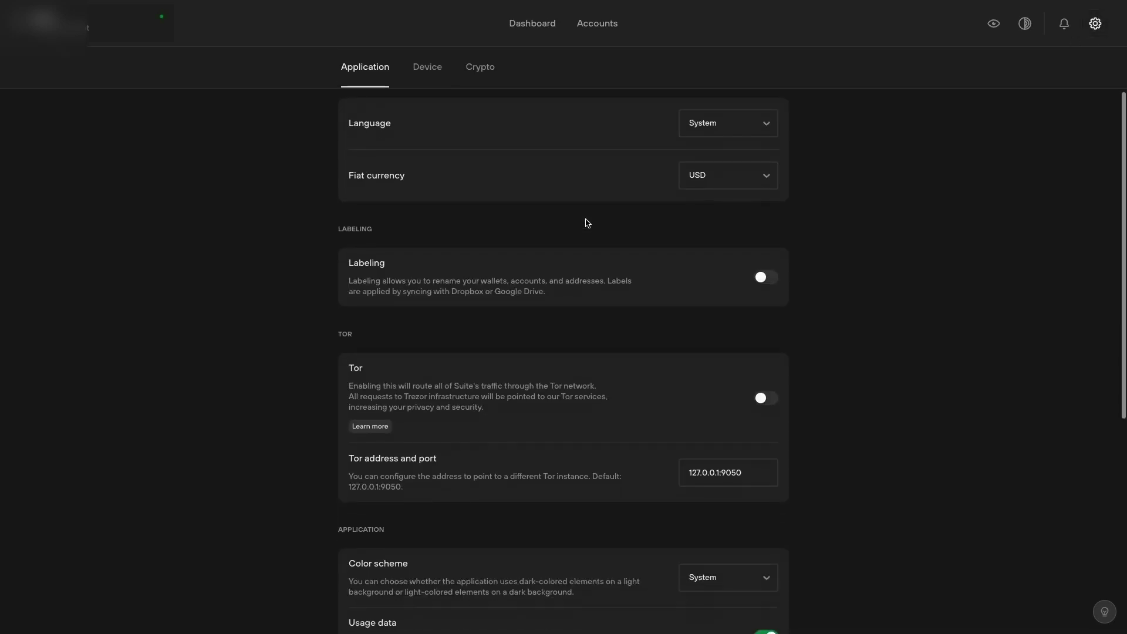
scroll(587, 222, "down", 3)
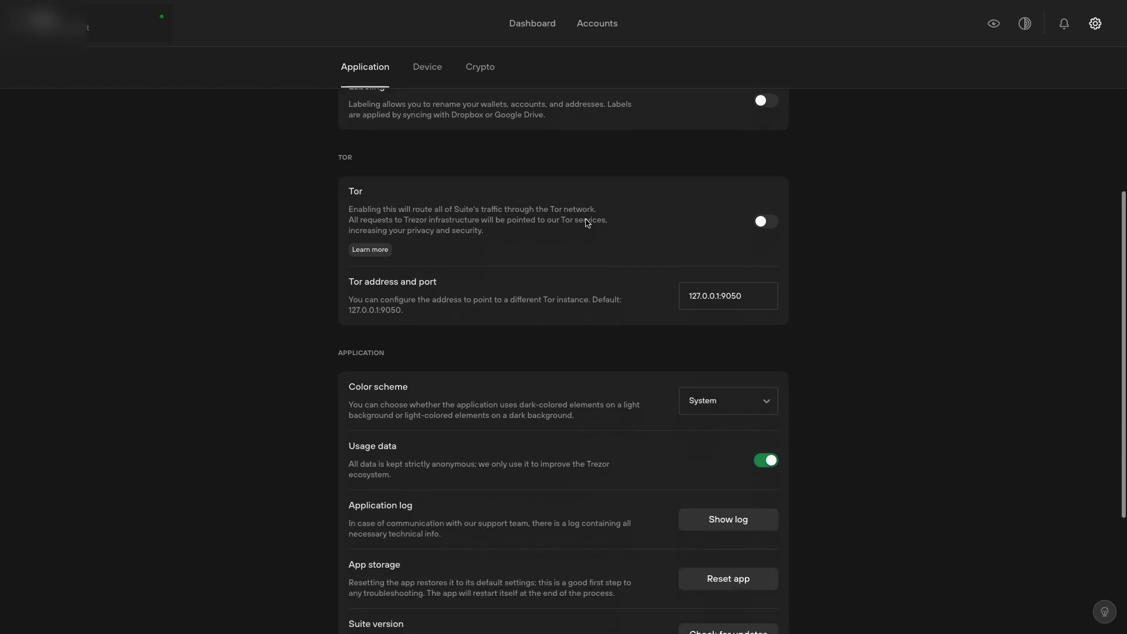
scroll(587, 222, "down", 3)
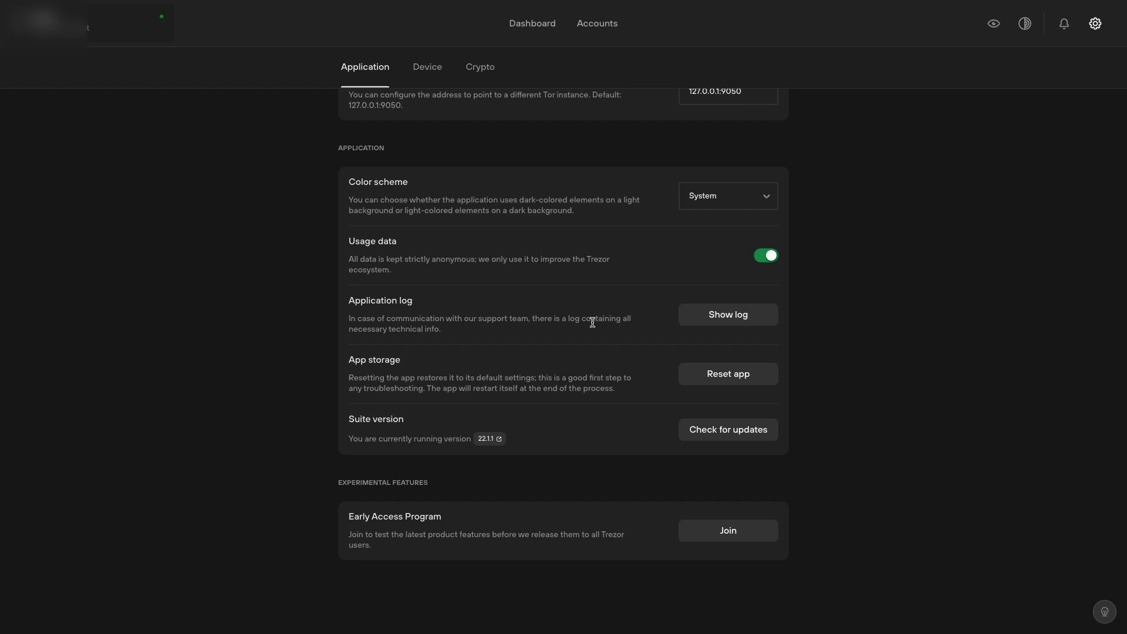
scroll(592, 323, "up", 2)
scroll(592, 322, "up", 5)
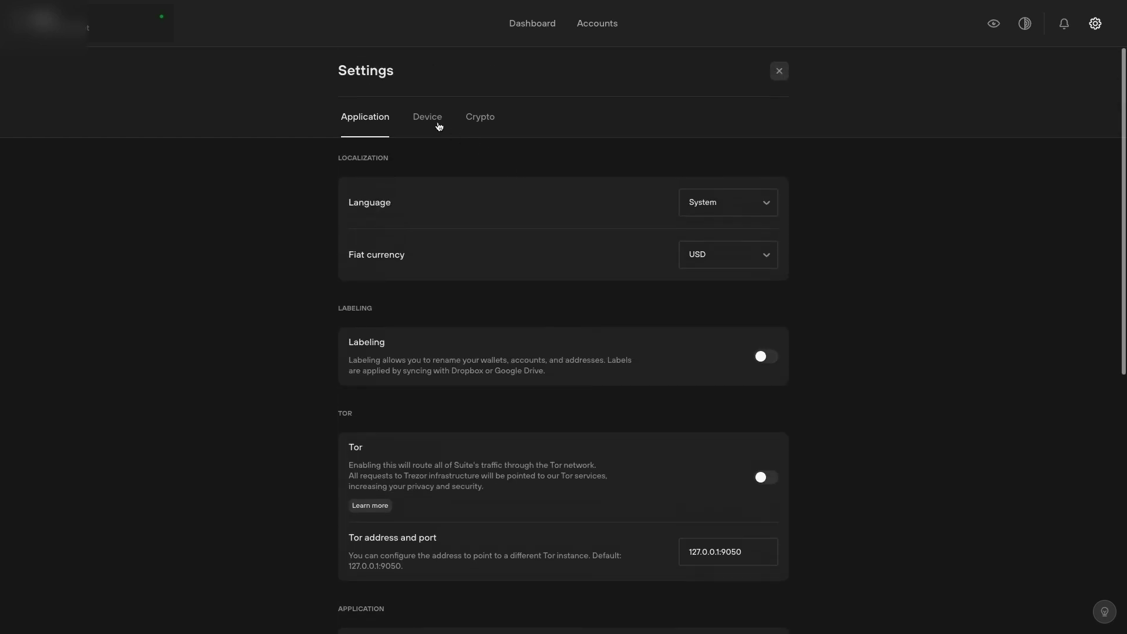
Review Device settings down to the Danger area: backup successful, PIN enabled, firmware 1.10.5
left_click(436, 125)
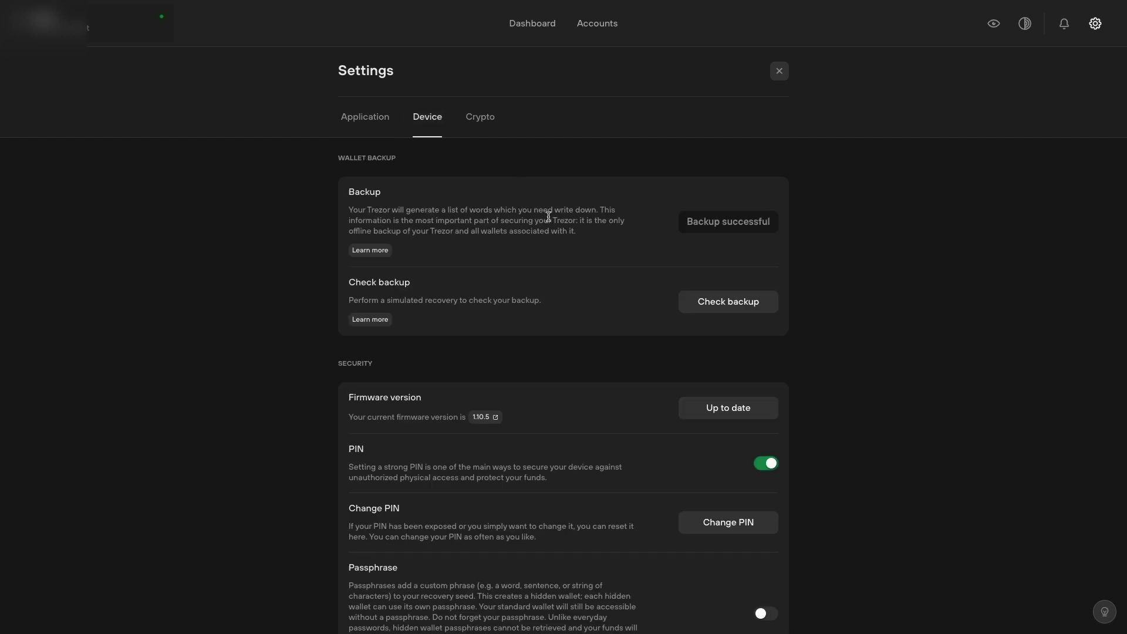
scroll(549, 216, "down", 3)
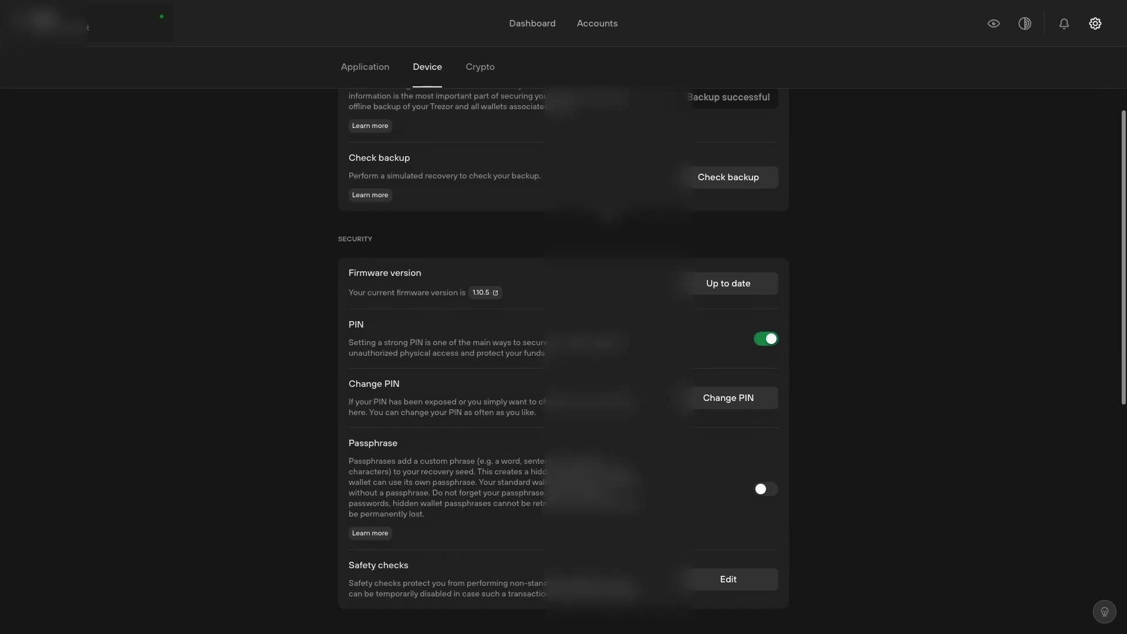
scroll(609, 216, "down", 2)
scroll(609, 216, "down", 2)
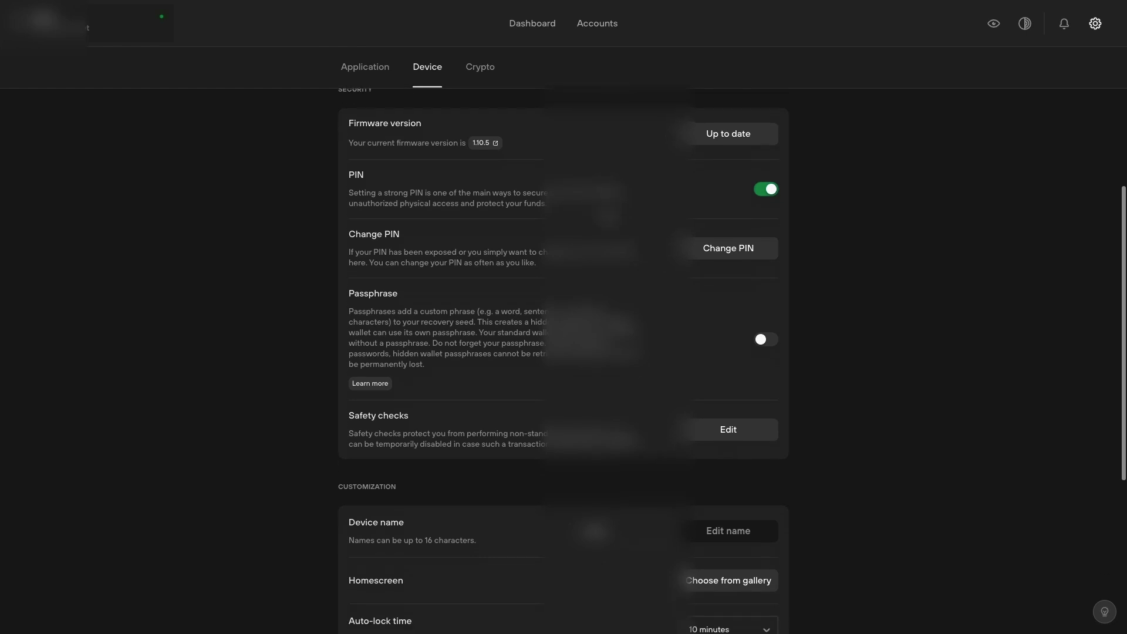
scroll(609, 216, "down", 2)
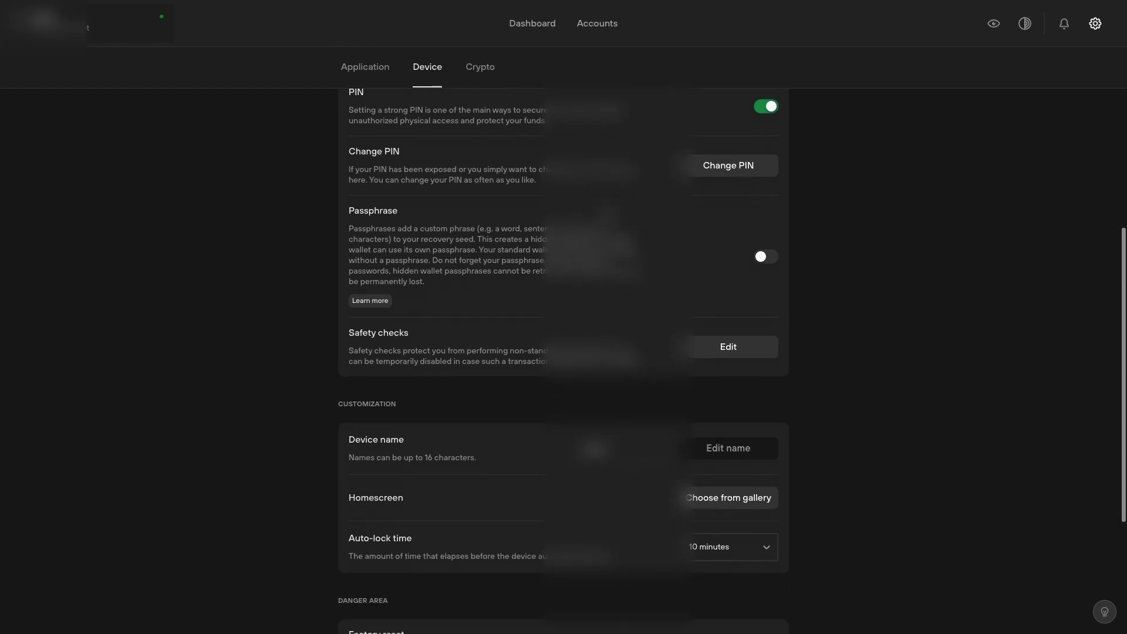
scroll(563, 361, "down", 2)
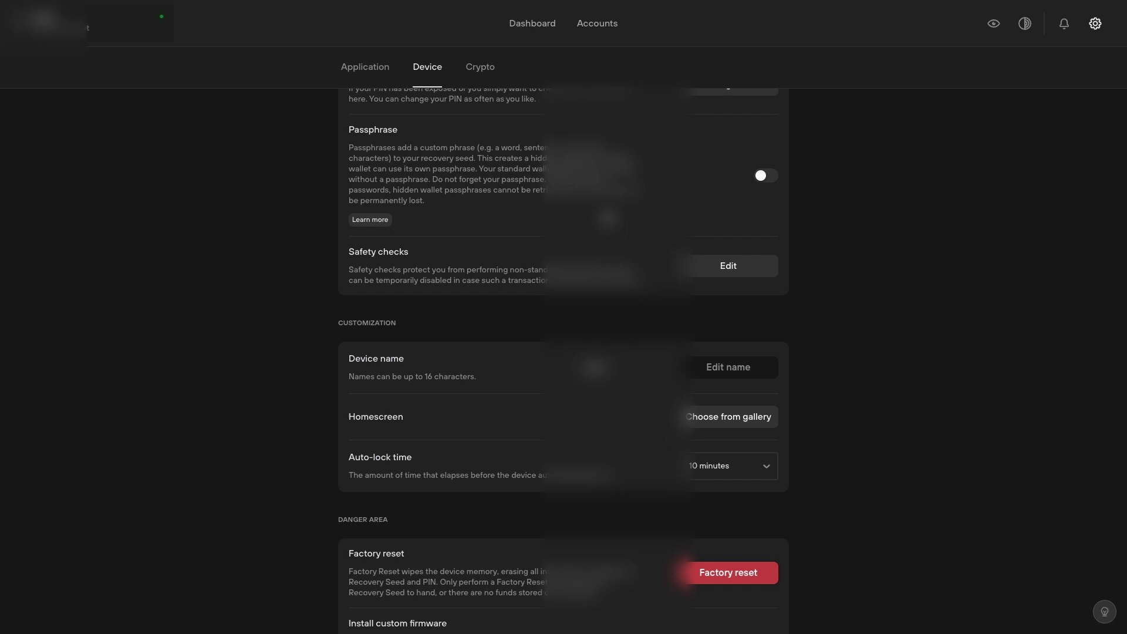
scroll(563, 361, "down", 2)
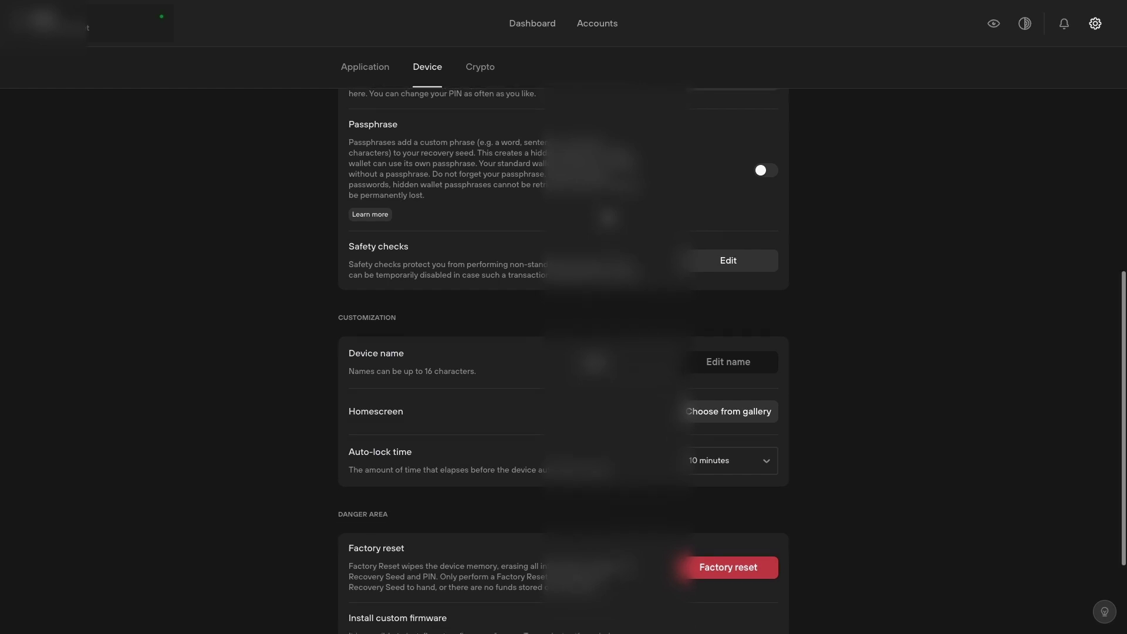
scroll(564, 361, "down", 1)
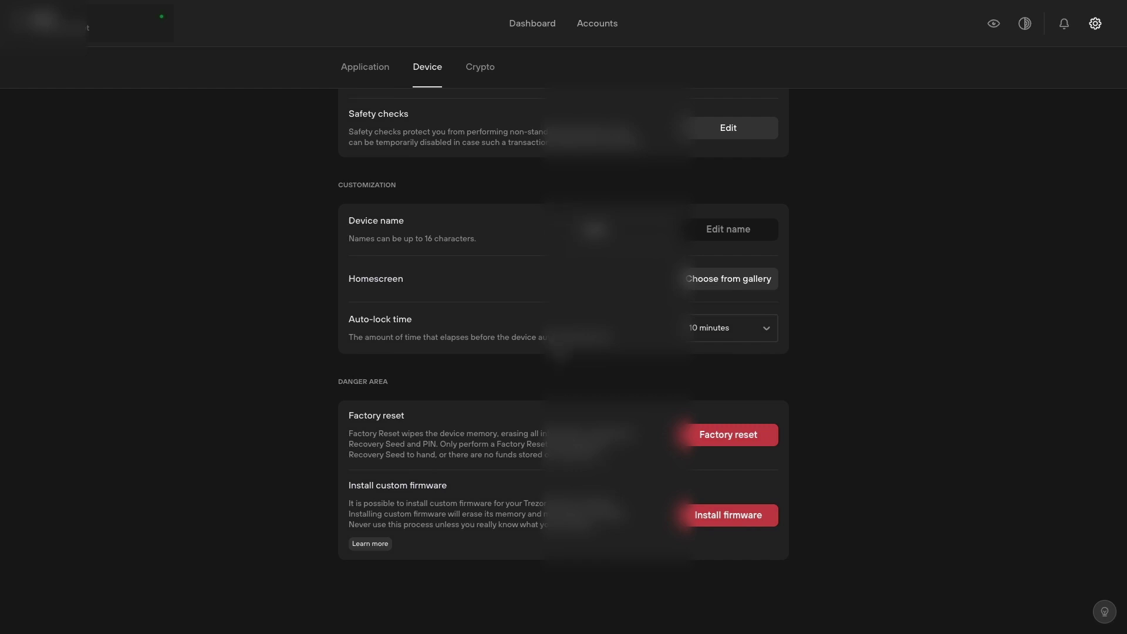
scroll(563, 361, "up", 7)
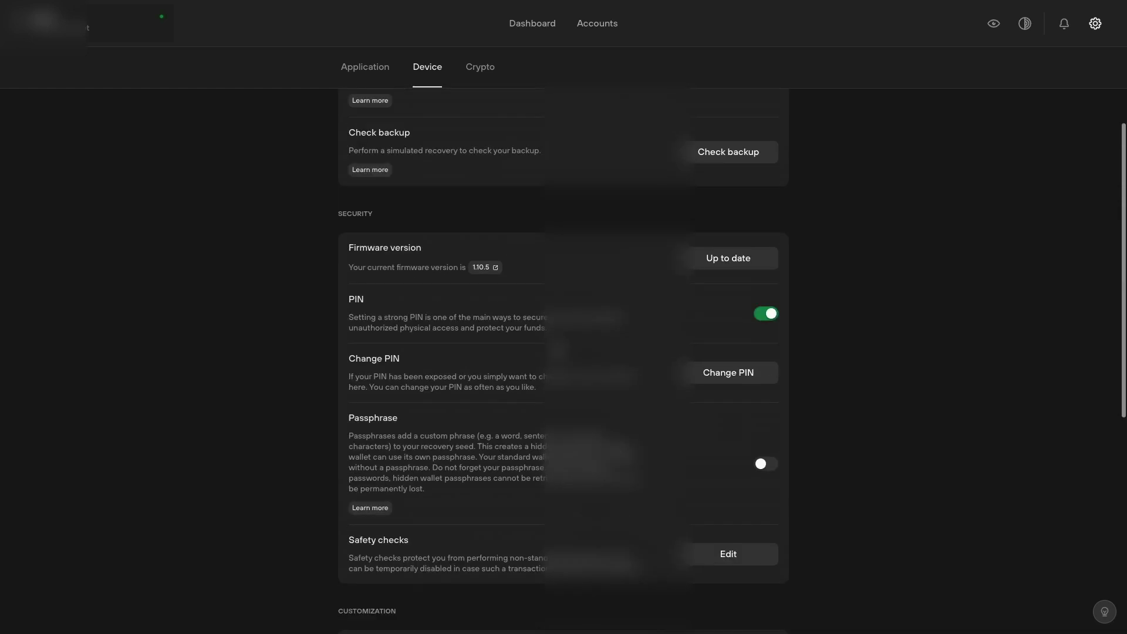
scroll(564, 361, "up", 3)
Review the Crypto coin and testnet lists with only Bitcoin enabled, then return to Application
left_click(479, 122)
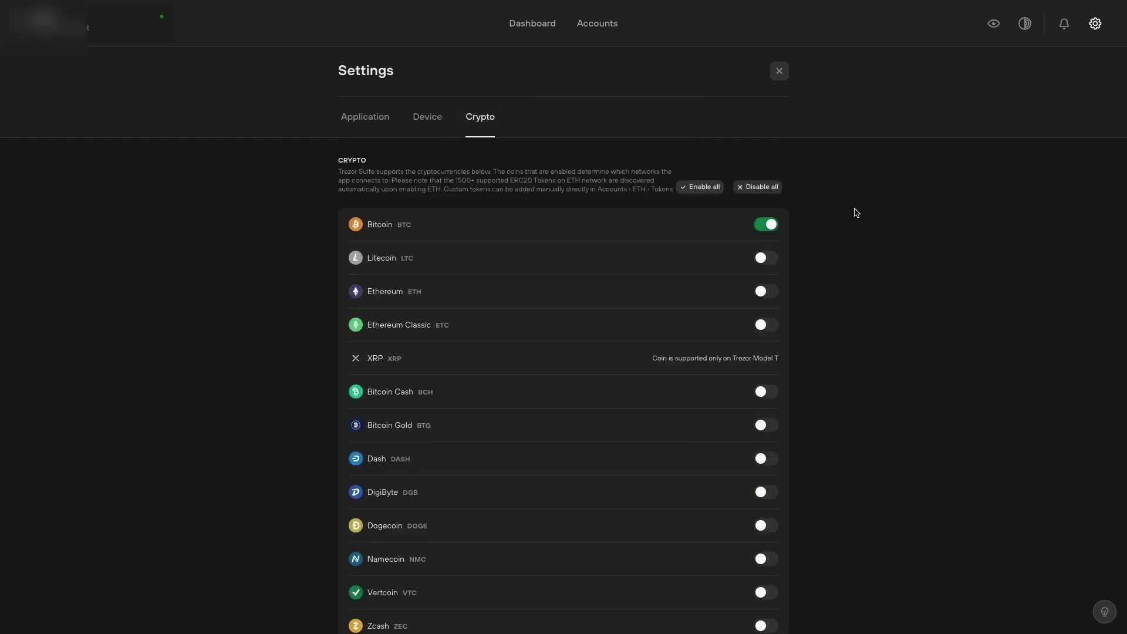
scroll(856, 213, "down", 1)
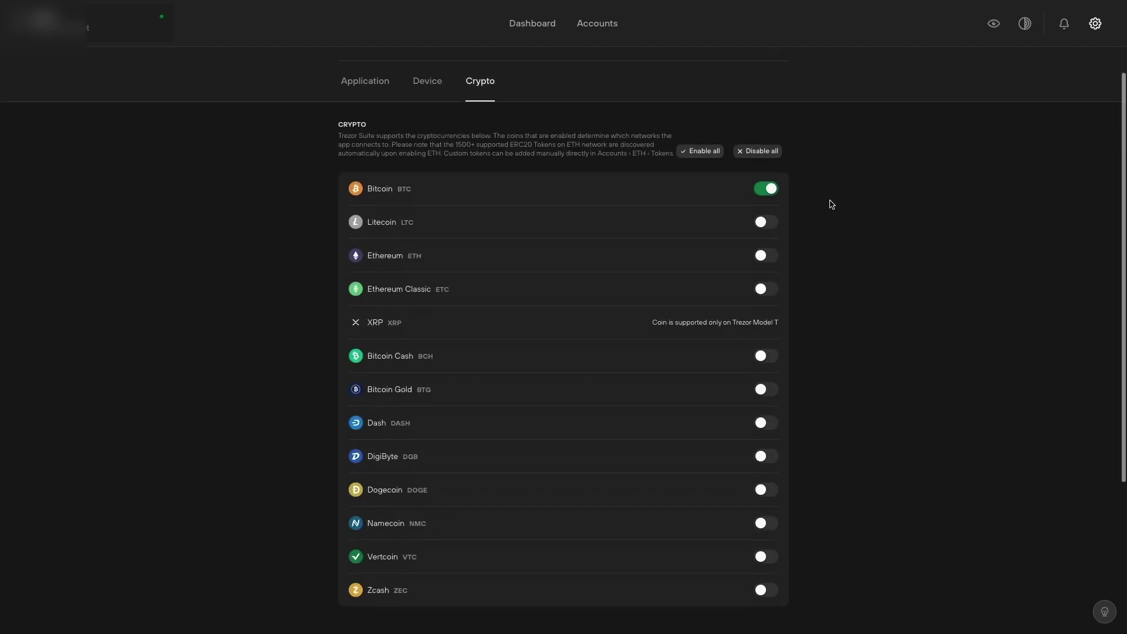
scroll(830, 204, "down", 2)
scroll(832, 203, "down", 4)
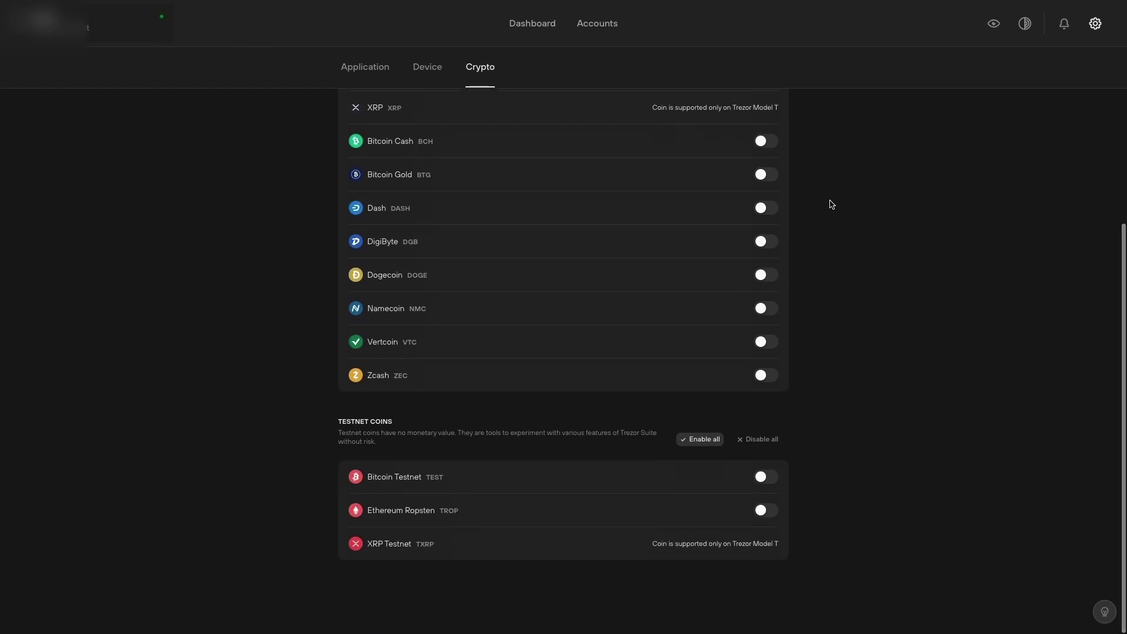
scroll(832, 204, "up", 7)
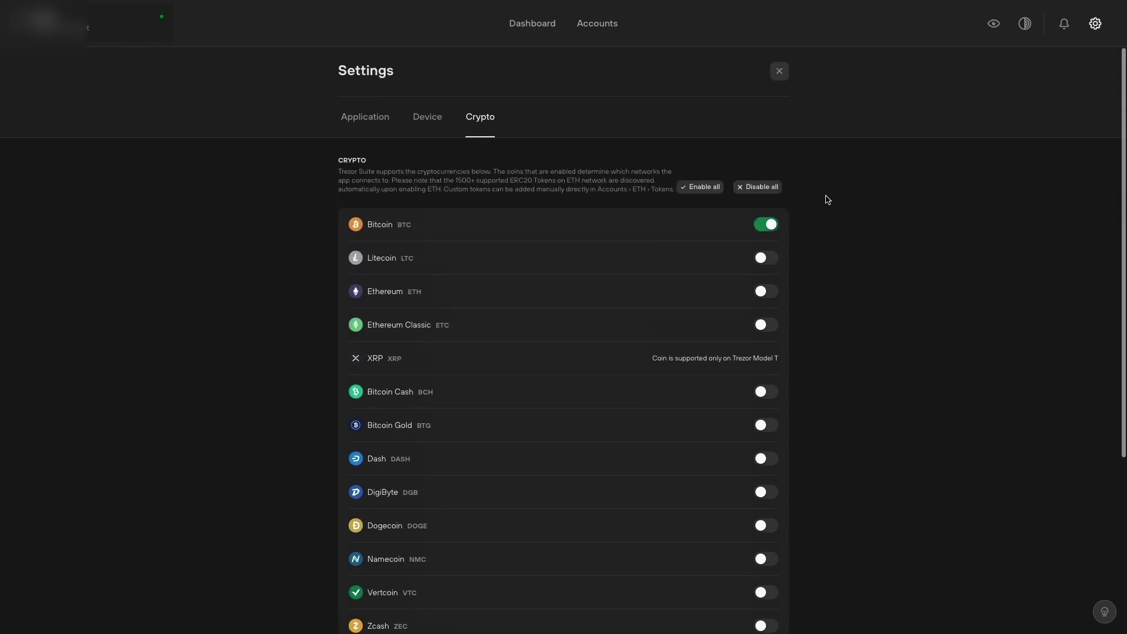
left_click(369, 124)
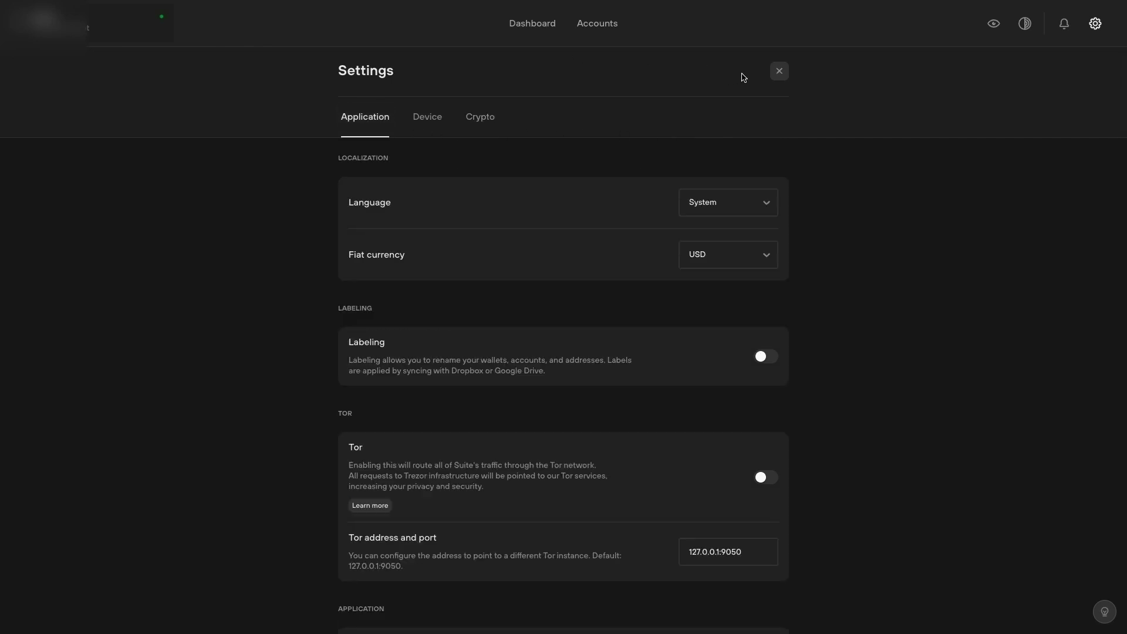
Leave Settings for the dashboard, glance at notifications, then toggle discreet mode on and back off
left_click(779, 71)
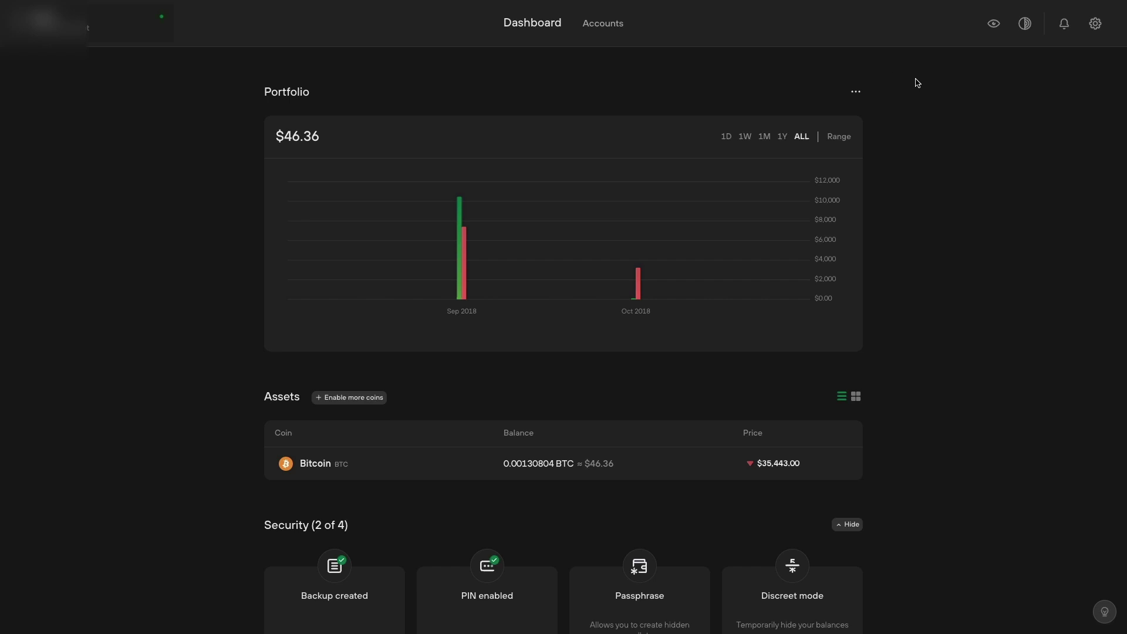
left_click(1065, 25)
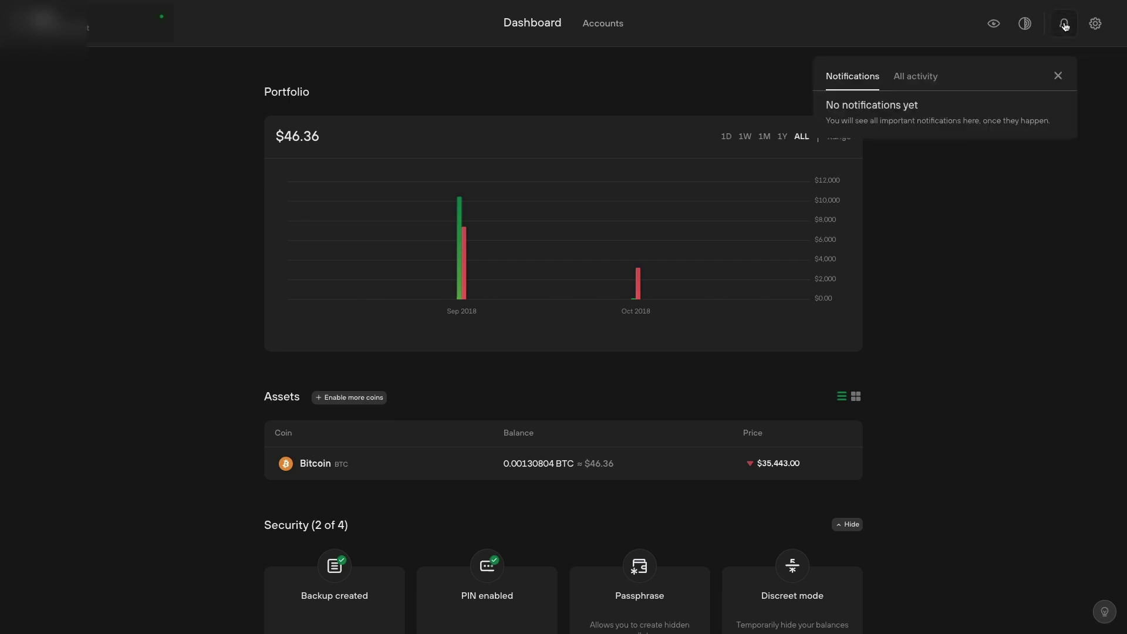
left_click(1064, 25)
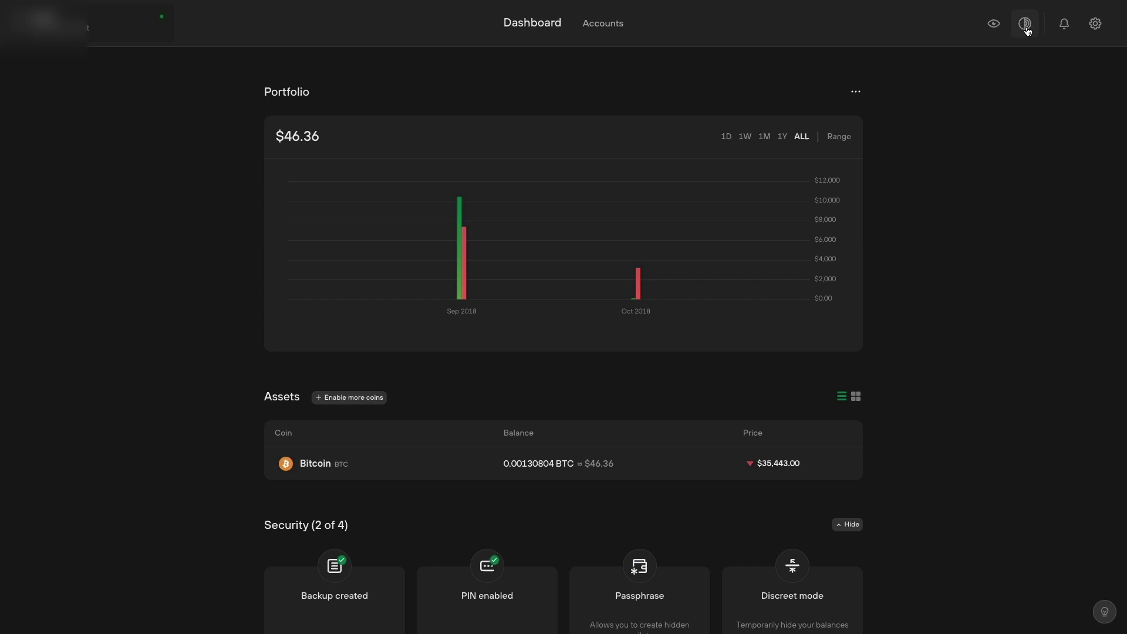
left_click(995, 27)
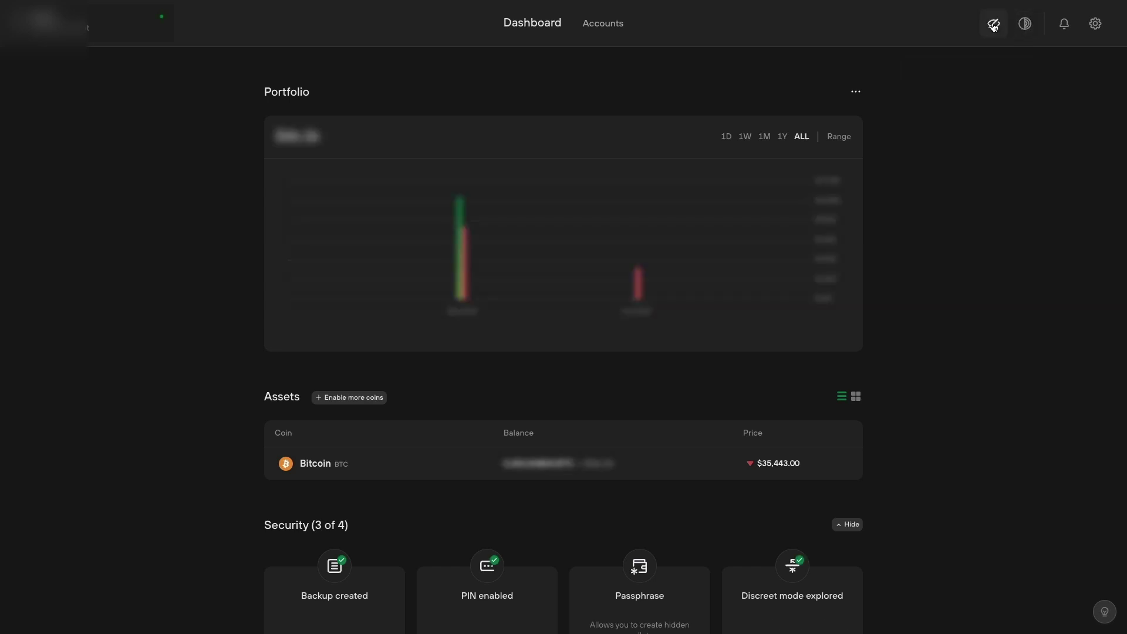
left_click(994, 27)
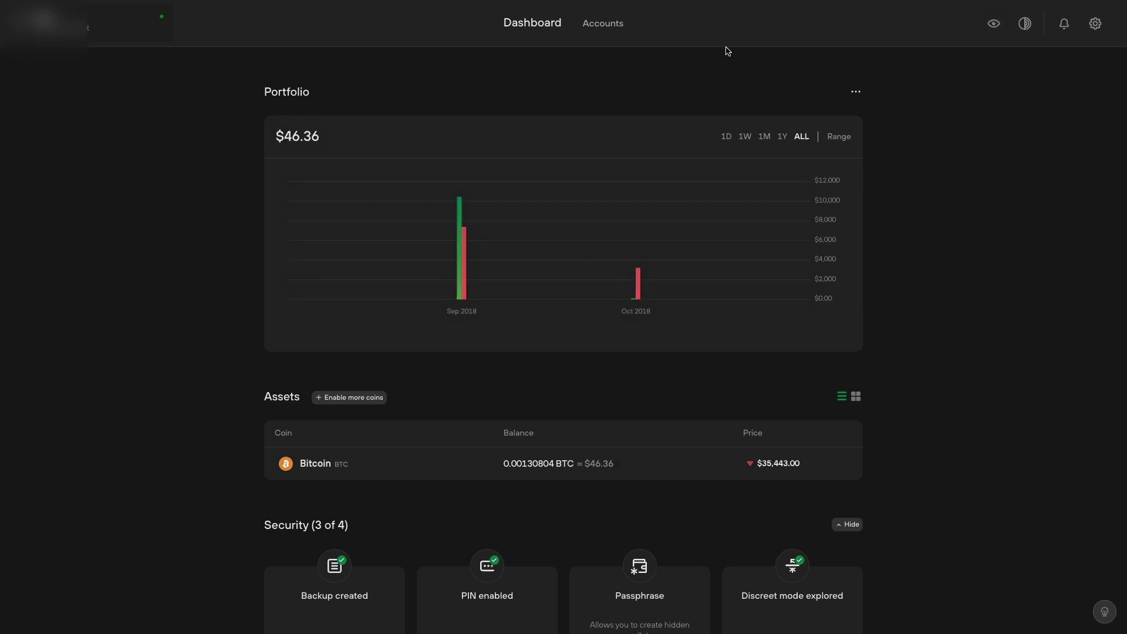